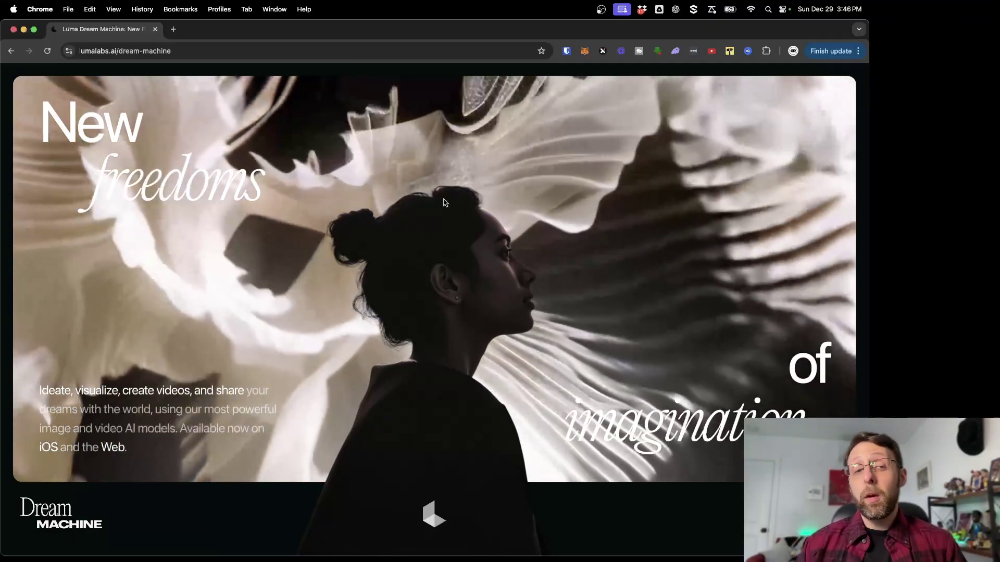
Step: Scroll through the Luma product page and launch Dream Machine in a new tab with Try Now
{"action": "left_click", "coordinate": [116, 55]}
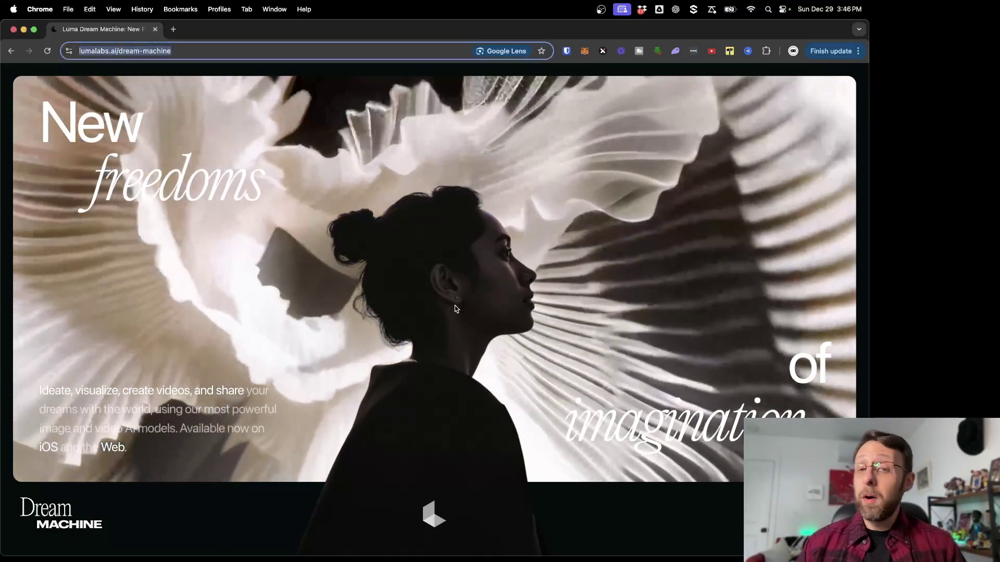
{"action": "scroll", "coordinate": [462, 308], "scroll_direction": "down", "scroll_amount": 3}
{"action": "scroll", "coordinate": [462, 308], "scroll_direction": "down", "scroll_amount": 5}
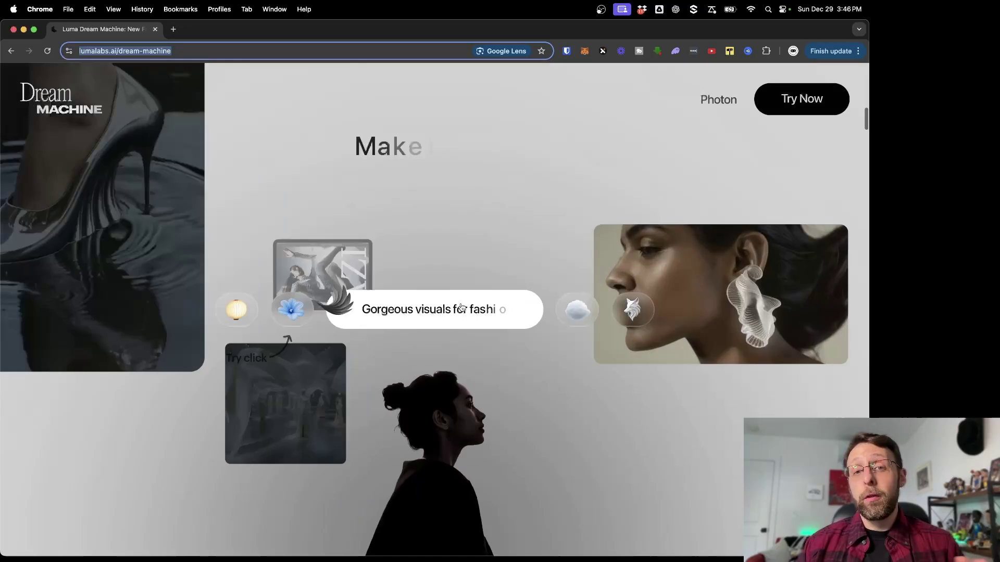
{"action": "scroll", "coordinate": [461, 307], "scroll_direction": "down", "scroll_amount": 6}
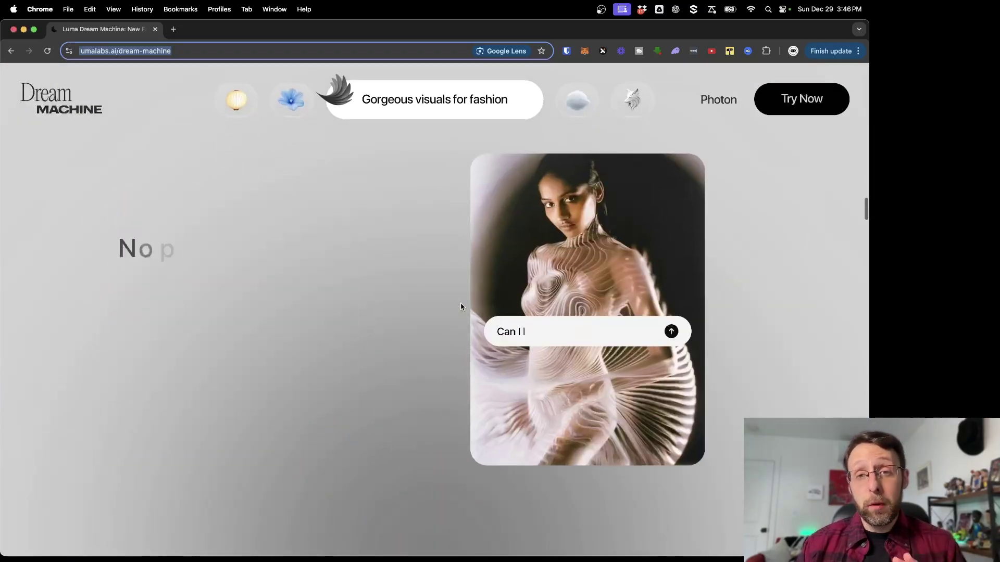
{"action": "scroll", "coordinate": [461, 307], "scroll_direction": "down", "scroll_amount": 2}
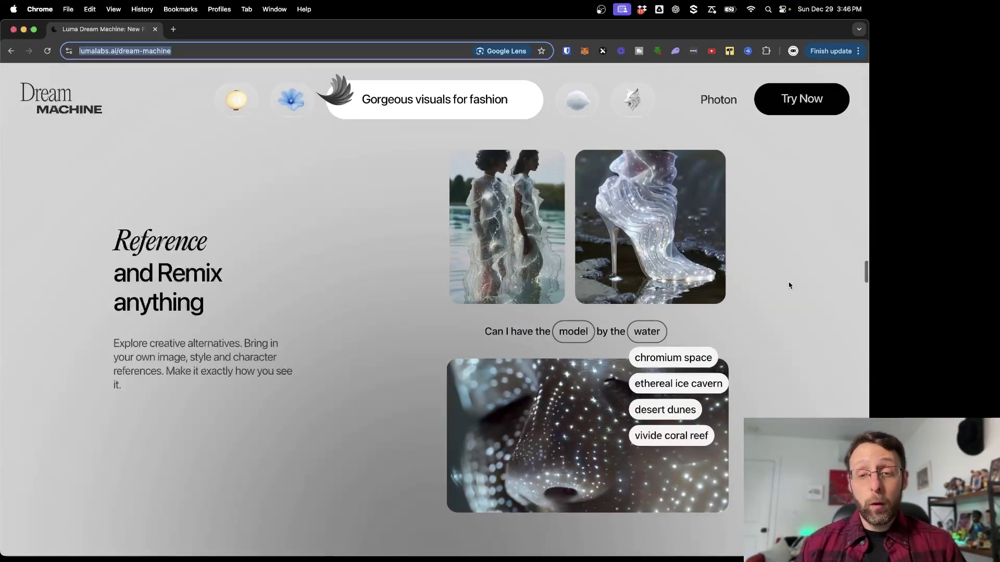
{"action": "left_click", "coordinate": [817, 116]}
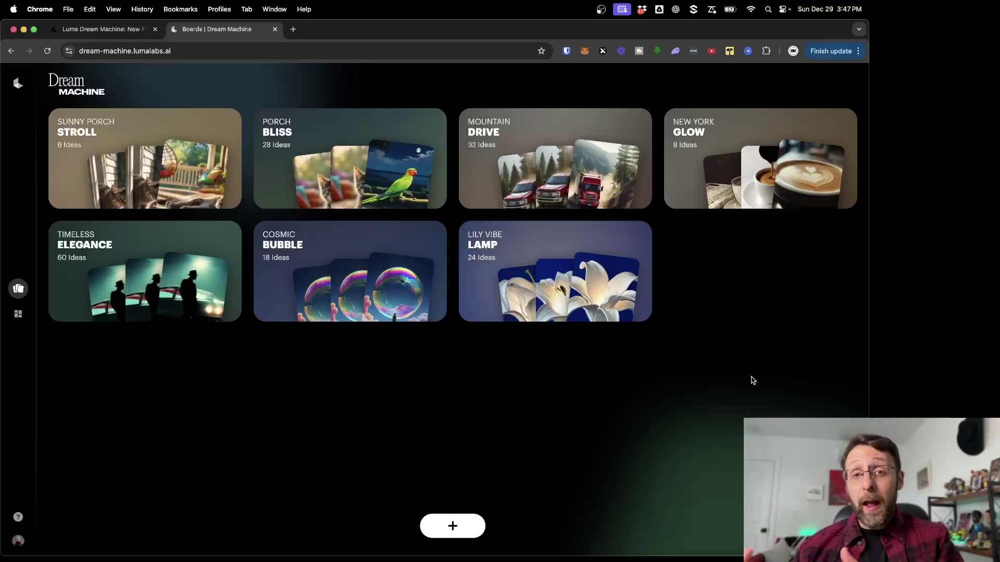
Step: In Ideas, paste the prompt 'a hot air balloon flying over wine country' and confirm 16:9 images
{"action": "left_click", "coordinate": [18, 314]}
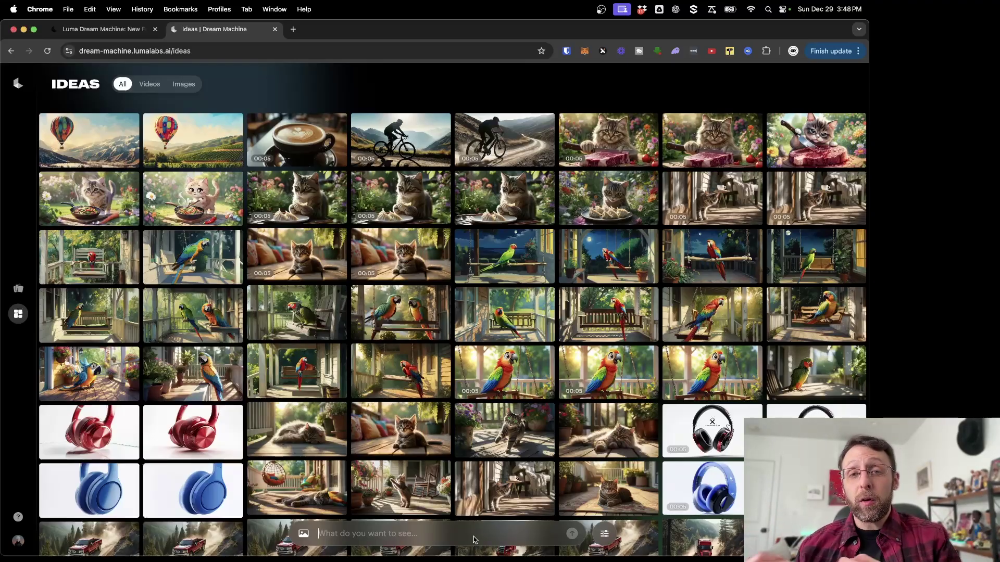
{"action": "left_click", "coordinate": [475, 540]}
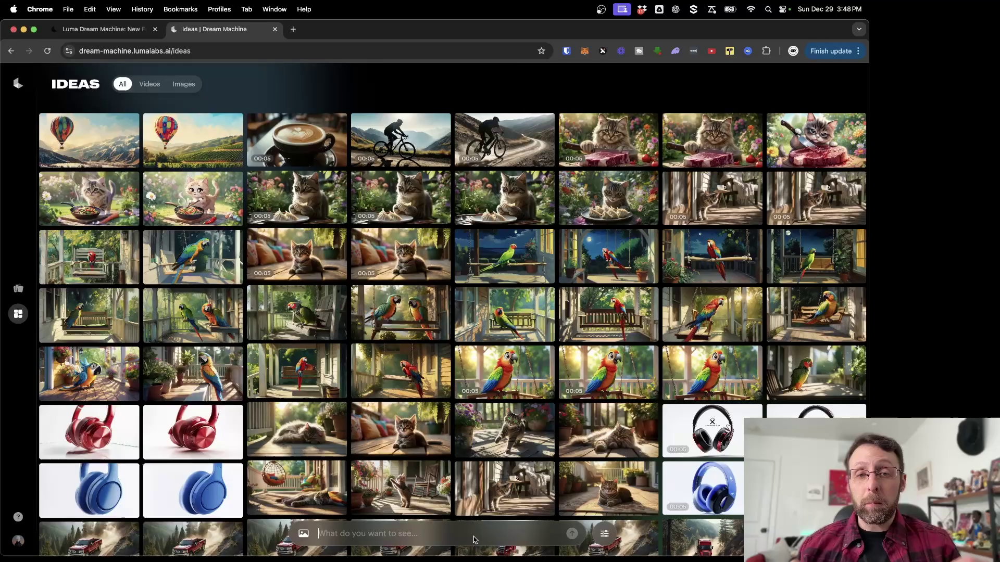
{"action": "type", "text": "a hot air balloon flying over wine country"}
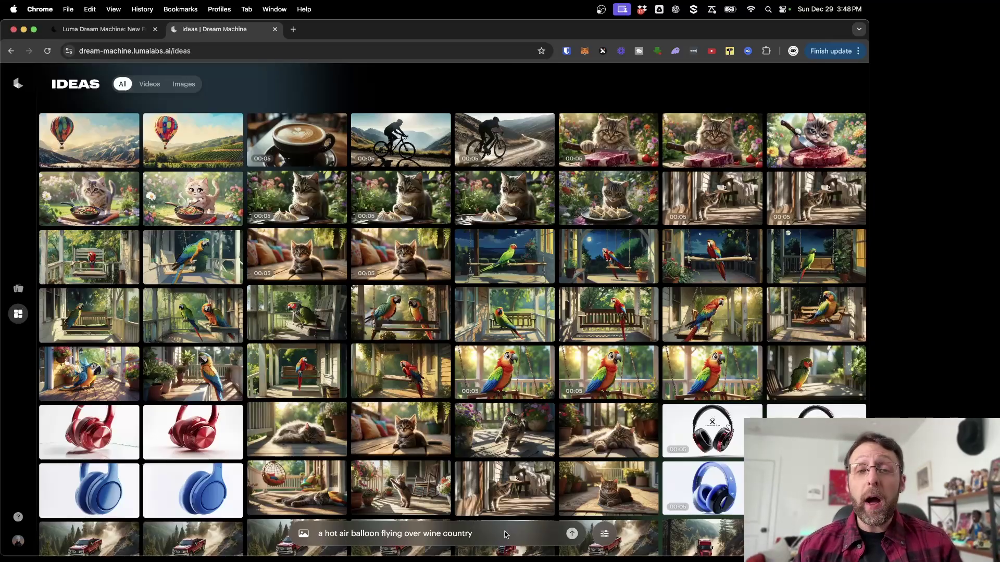
{"action": "left_click", "coordinate": [607, 535]}
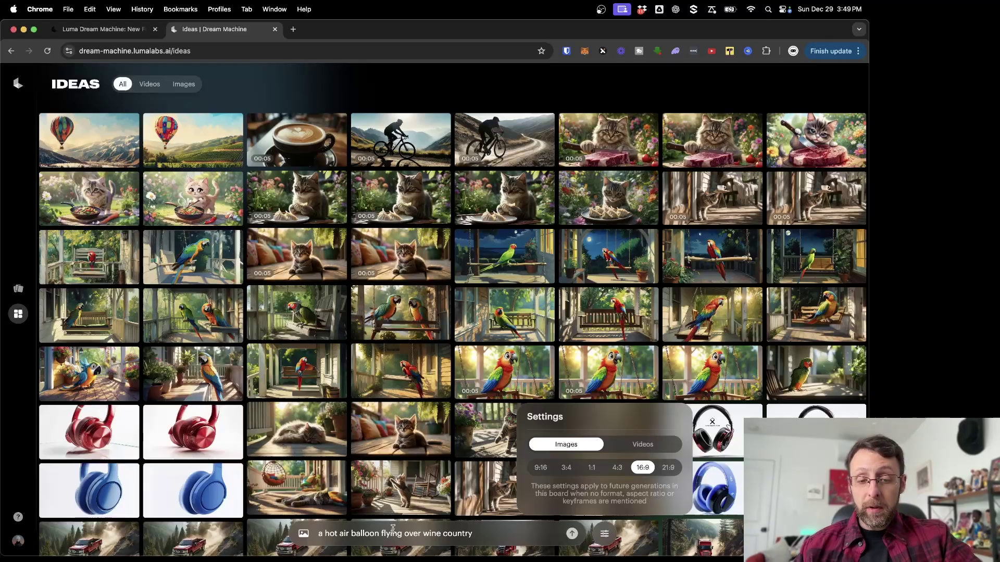
{"action": "left_click", "coordinate": [518, 537]}
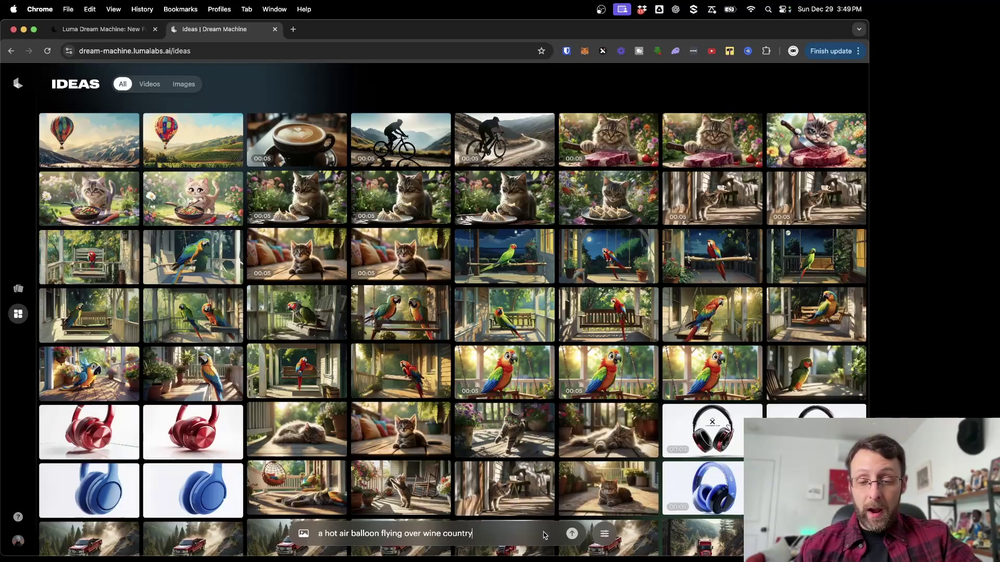
Step: Generate the wine-country balloon images, modify them to a snowy mountain environment, and open the result
{"action": "left_click", "coordinate": [573, 535]}
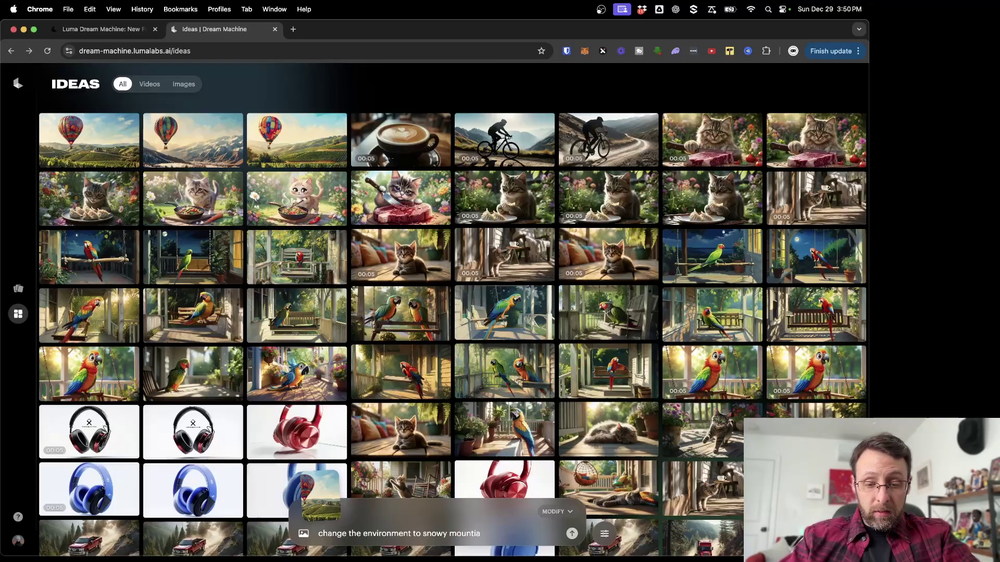
{"action": "key", "text": "BackSpace"}
{"action": "key", "text": "BackSpace"}
{"action": "type", "text": "ain"}
{"action": "key", "text": "Return"}
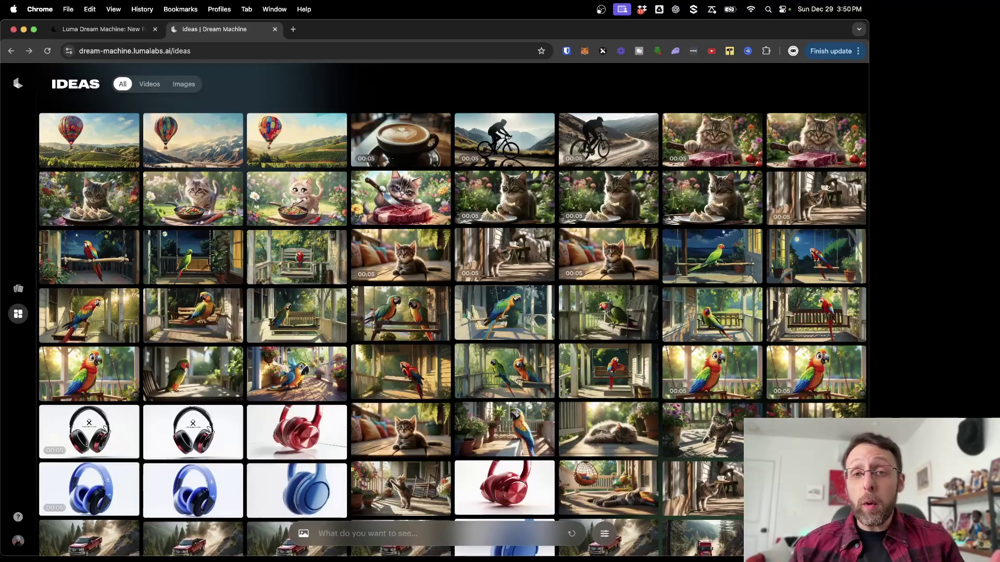
{"action": "left_click", "coordinate": [126, 158]}
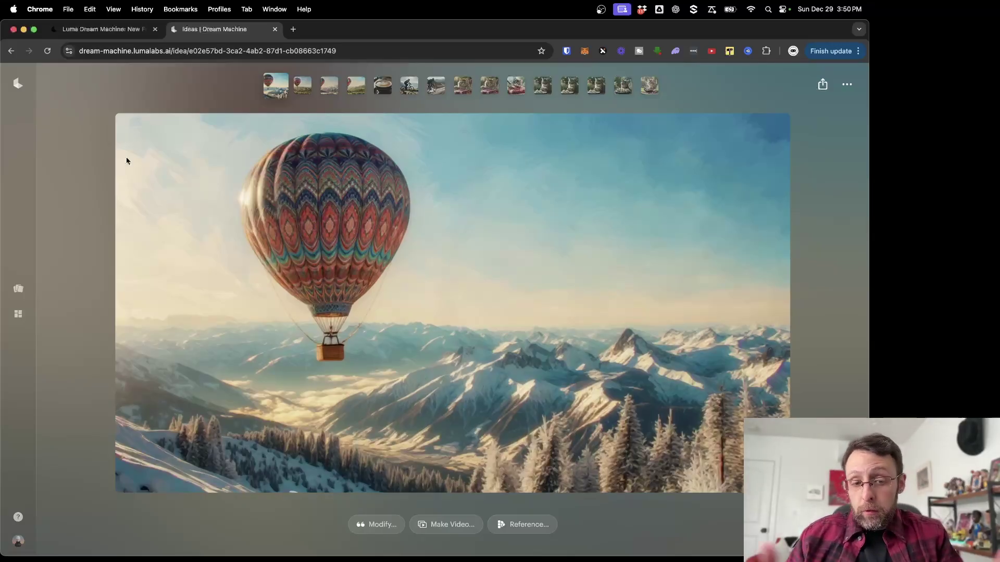
Step: Start a video from the balloon image with the Move Right camera motion
{"action": "left_click", "coordinate": [847, 84]}
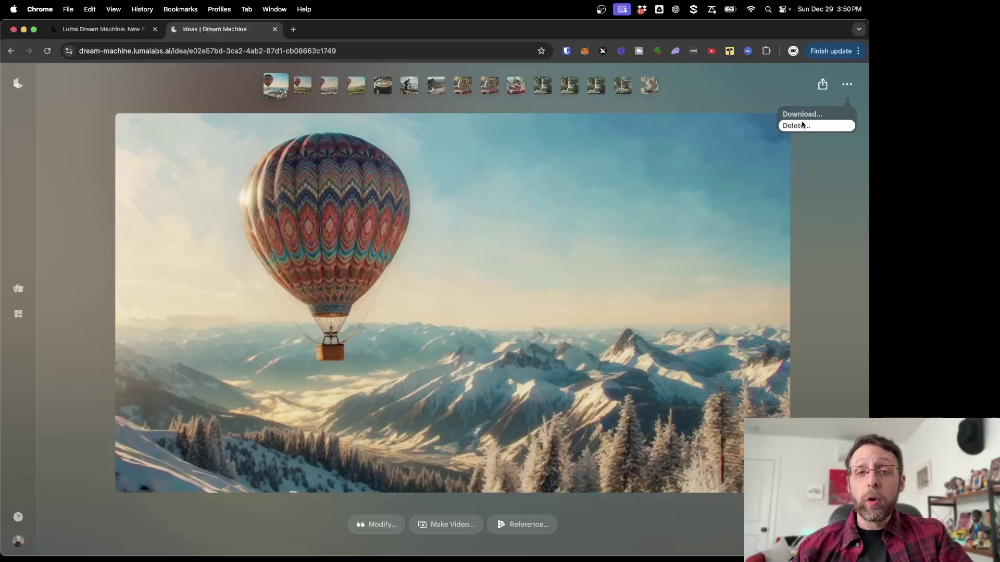
{"action": "left_click", "coordinate": [830, 305]}
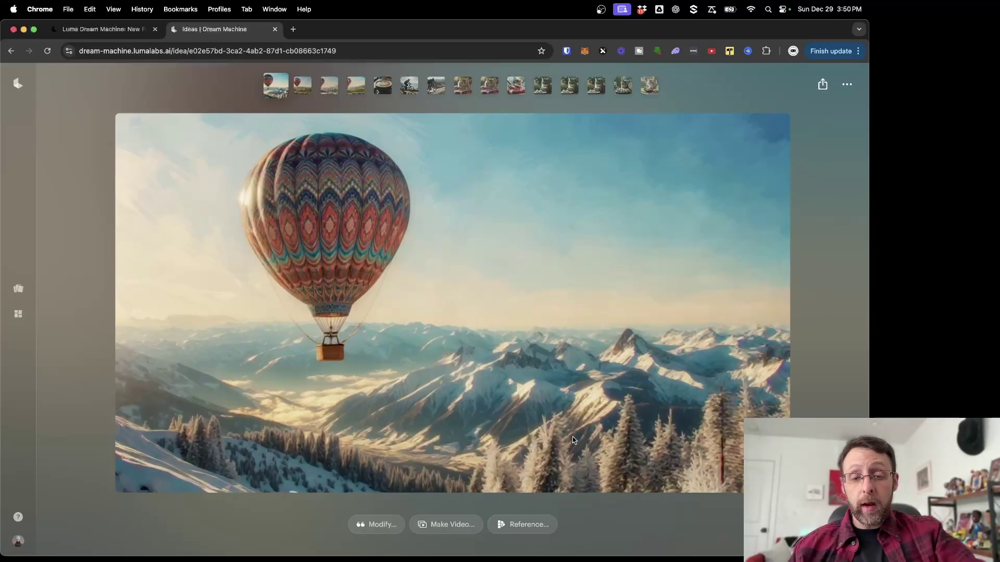
{"action": "left_click", "coordinate": [447, 527]}
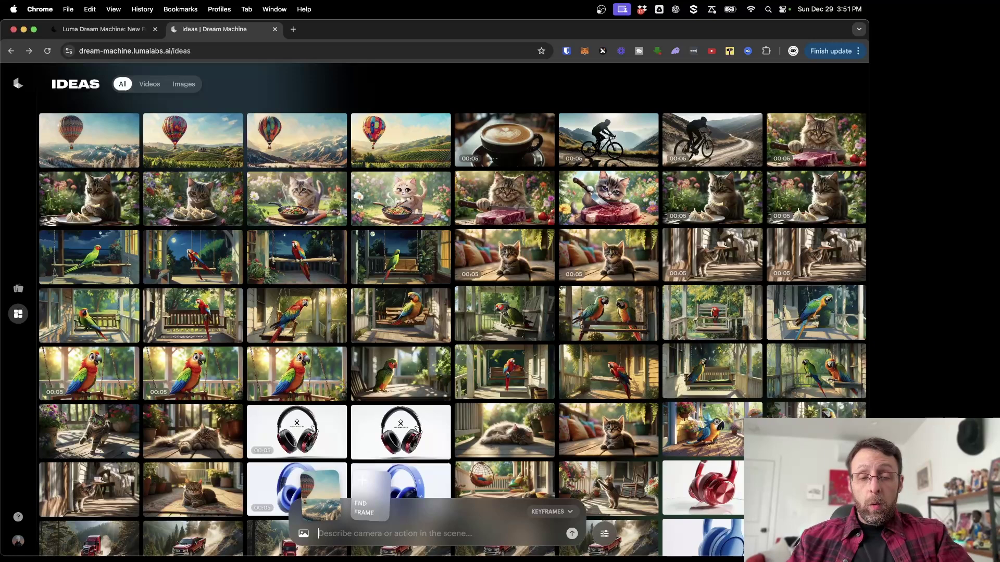
{"action": "type", "text": "camera"}
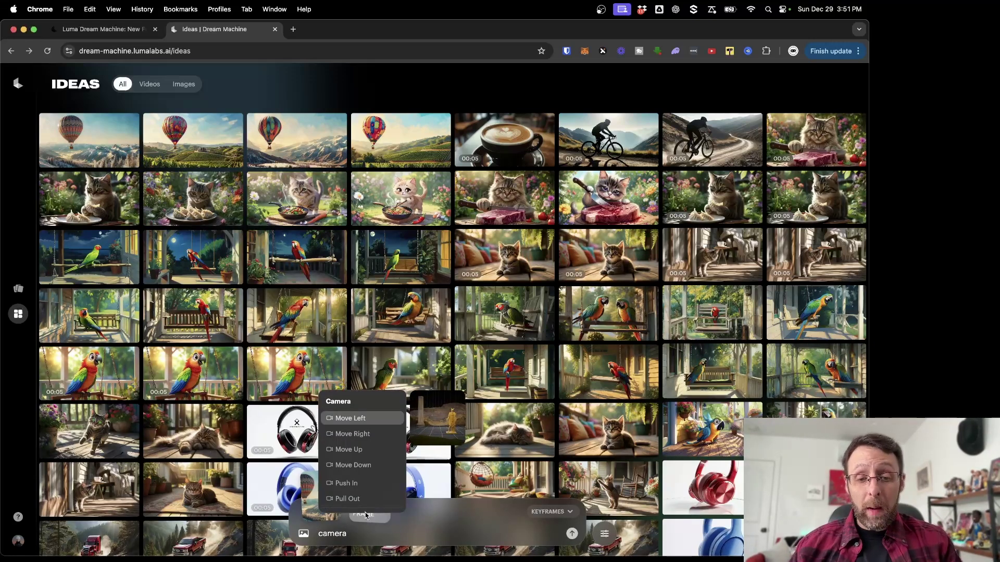
{"action": "left_click", "coordinate": [353, 434]}
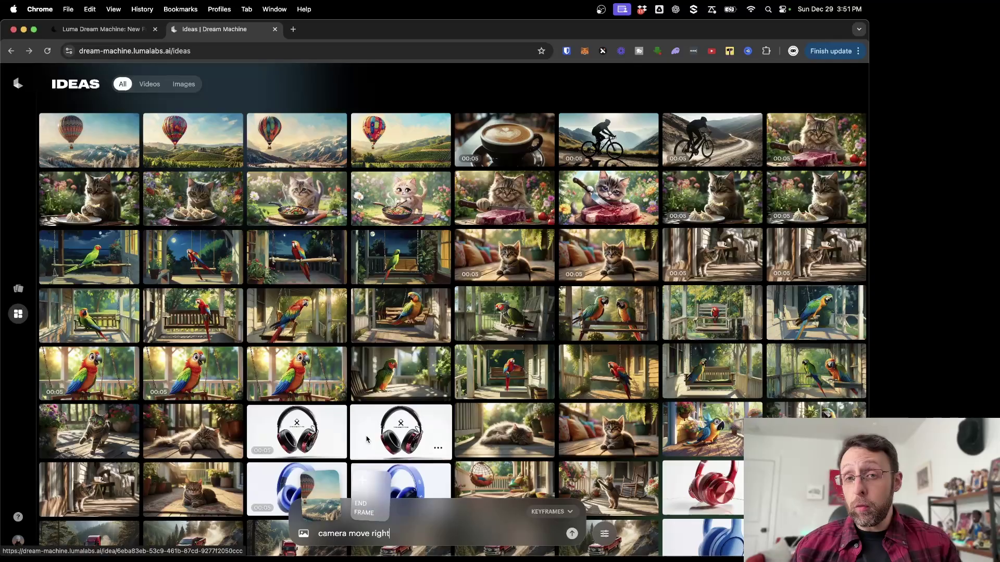
Step: Submit the Move Right balloon video and attach the vineyard balloon image as a prompt reference
{"action": "left_click", "coordinate": [88, 155]}
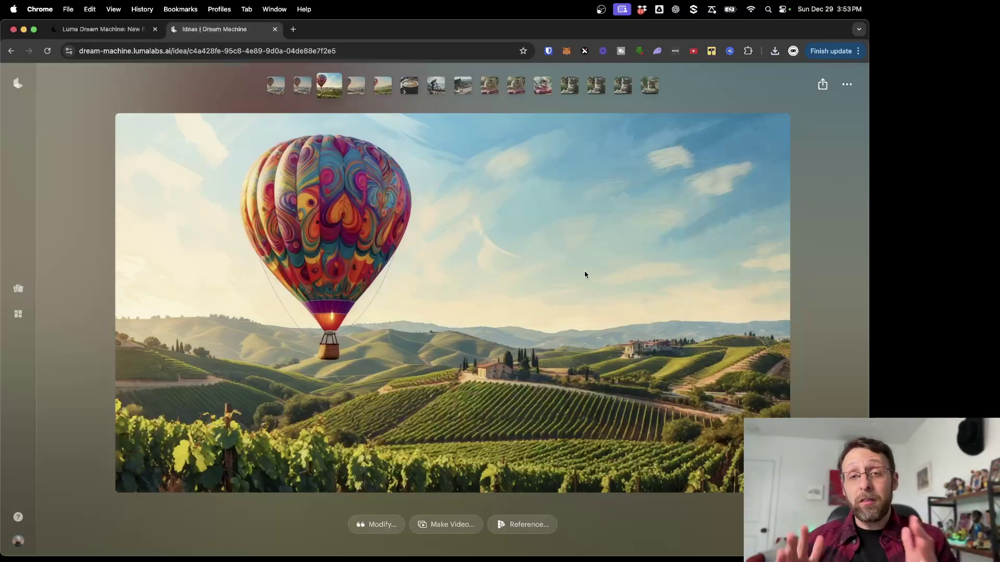
{"action": "left_click", "coordinate": [515, 529]}
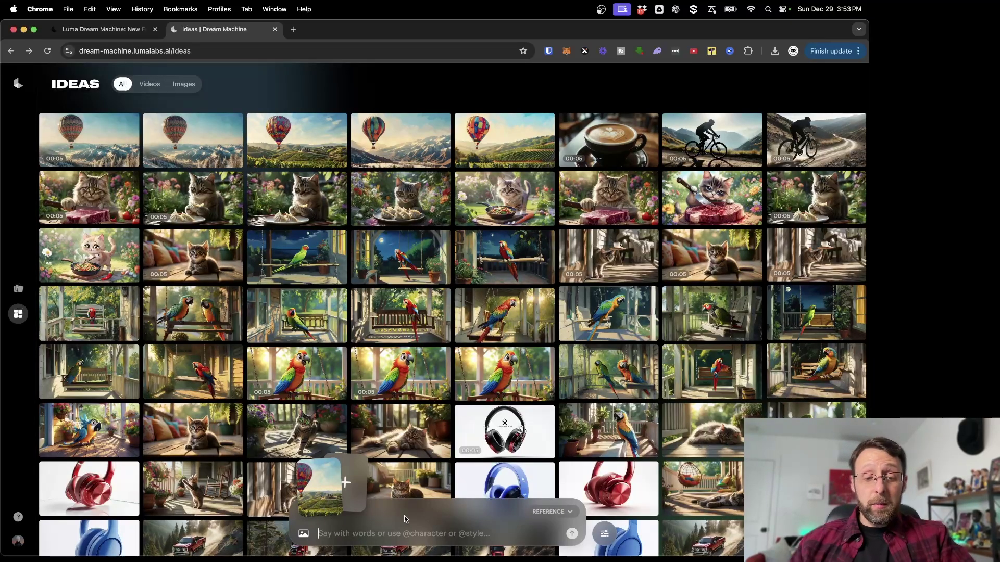
Step: Paste the ultra wide shot prompt alongside the vineyard reference image and generate it
{"action": "left_click", "coordinate": [363, 531]}
{"action": "type", "text": "an ultra wide shot of the hot air balloon flying over wine country"}
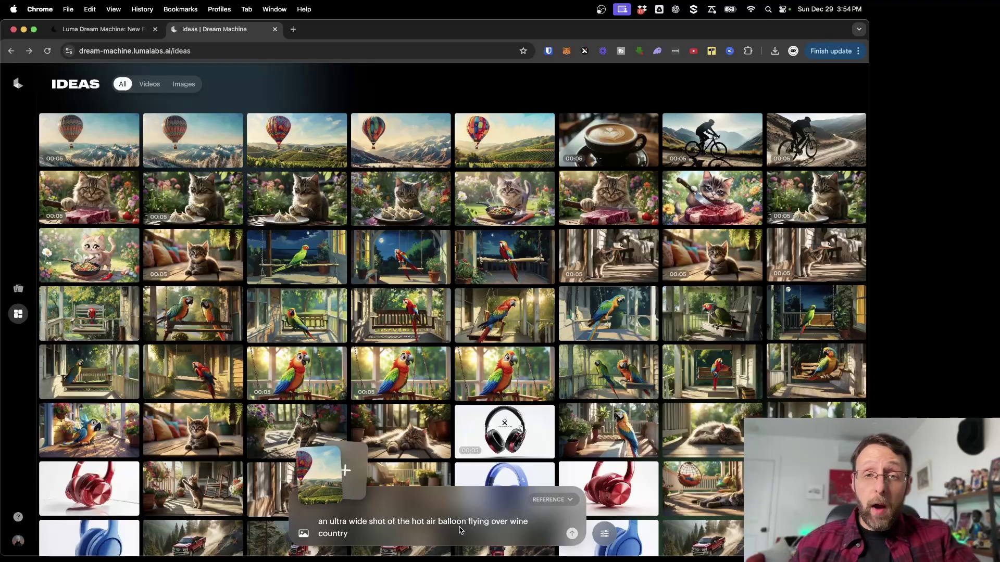
{"action": "key", "text": "Return"}
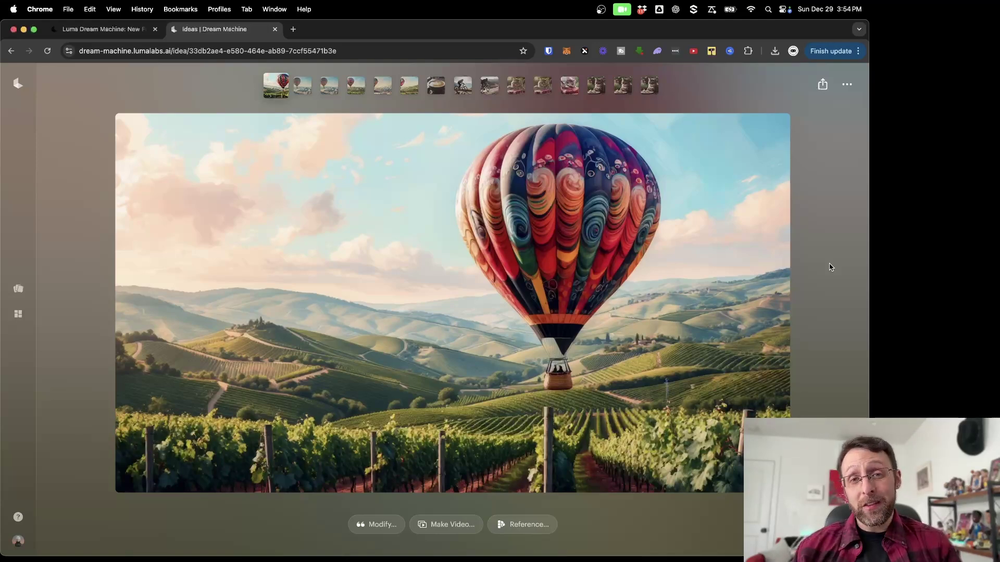
Step: Create a new board, submit 'a hot air balloon flying over wine country', and check its settings
{"action": "left_click", "coordinate": [18, 290]}
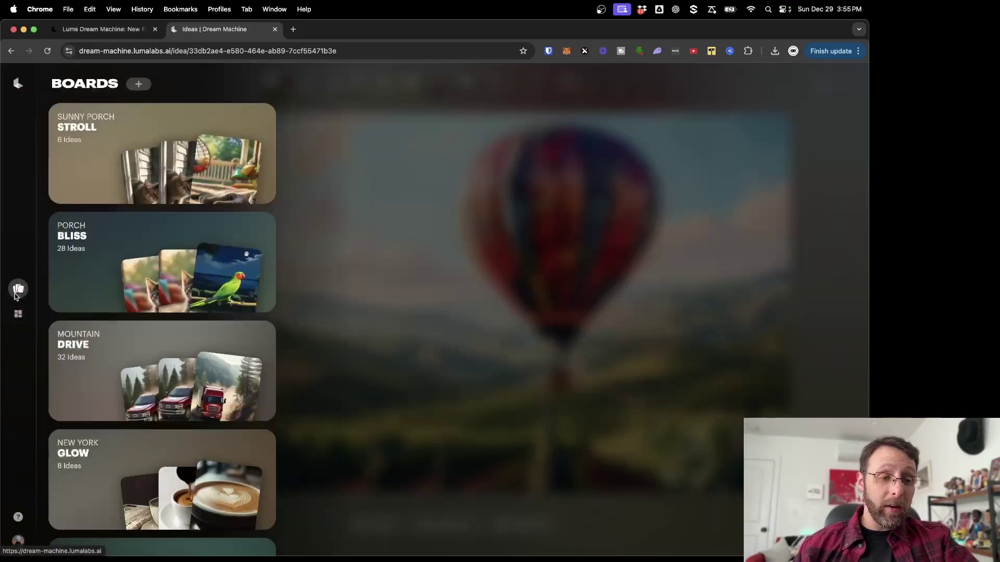
{"action": "left_click", "coordinate": [18, 291]}
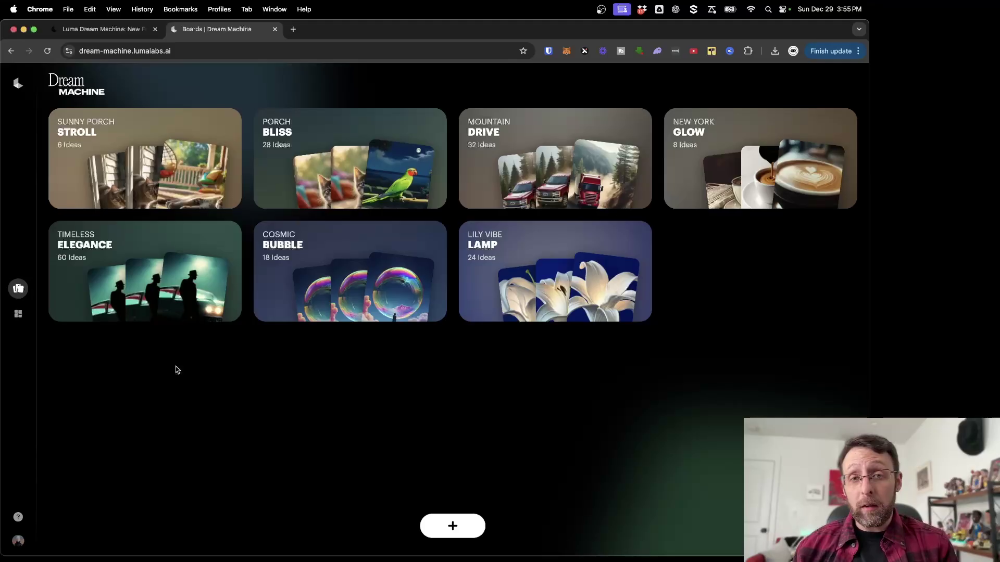
{"action": "left_click", "coordinate": [453, 526]}
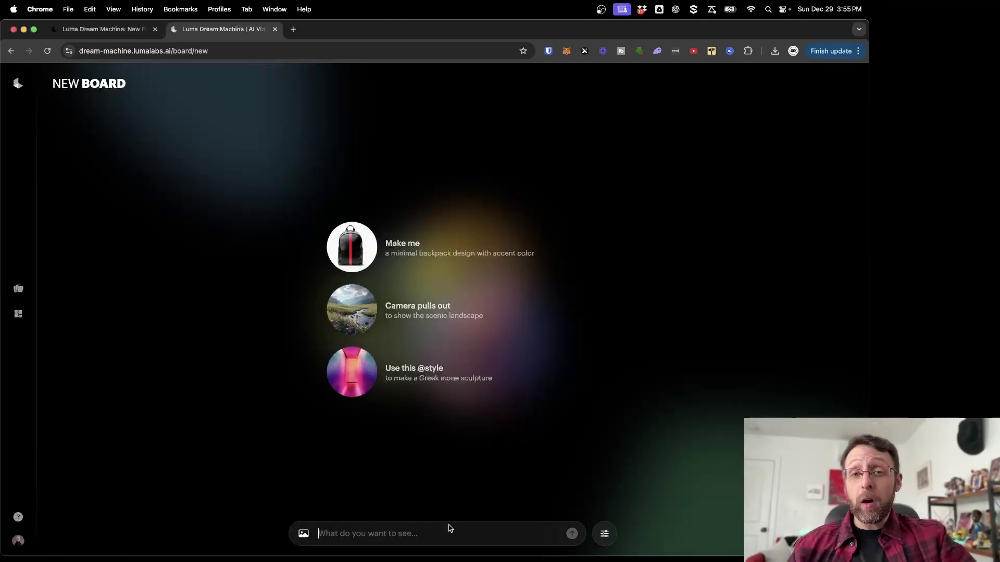
{"action": "type", "text": "a hot air balloon flying over wine country"}
{"action": "key", "text": "Return"}
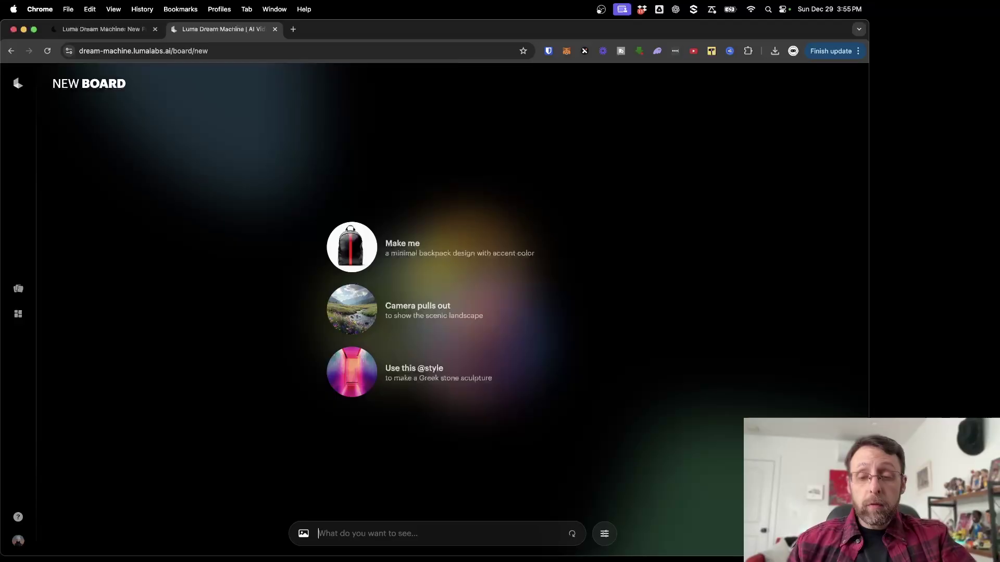
{"action": "left_click", "coordinate": [605, 534]}
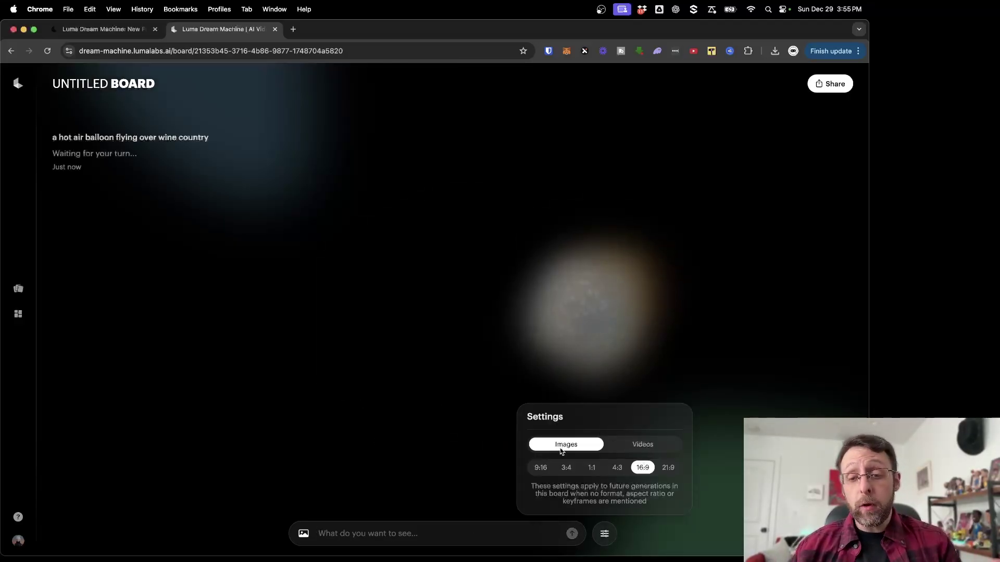
Step: Open the misty vineyard balloon image and browse its new foggy vineyard variations
{"action": "left_click", "coordinate": [447, 431]}
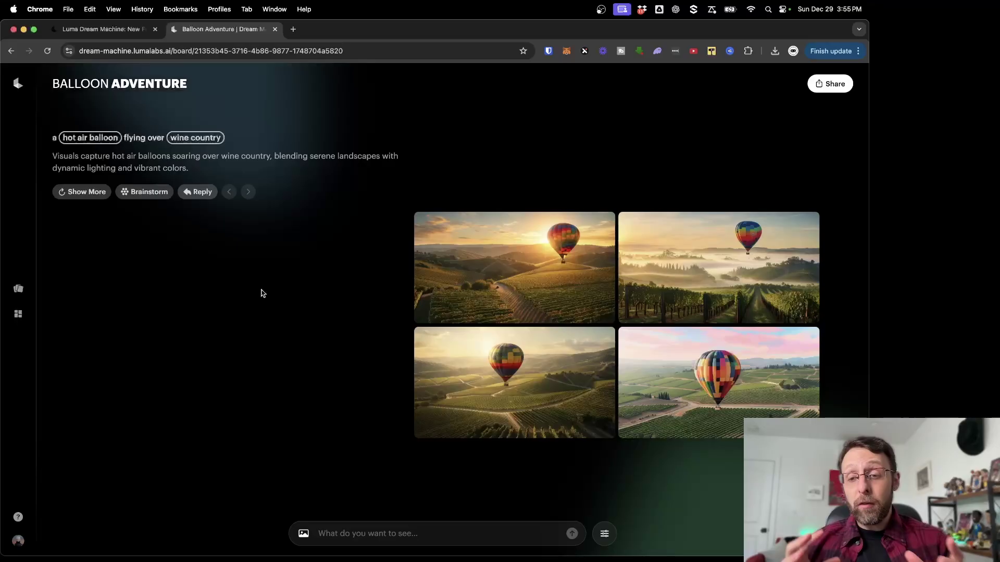
{"action": "mouse_move", "coordinate": [706, 257]}
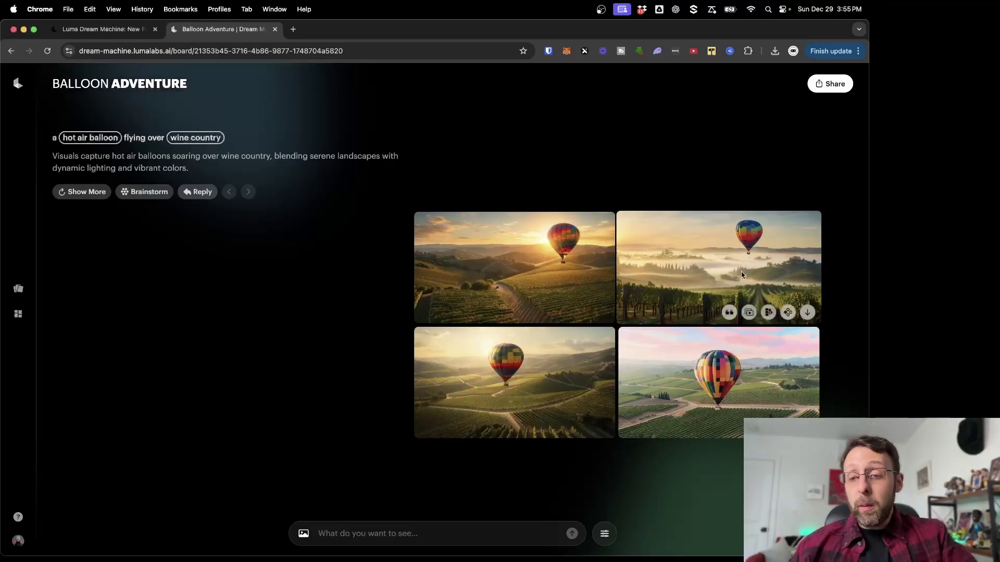
{"action": "left_click", "coordinate": [706, 256]}
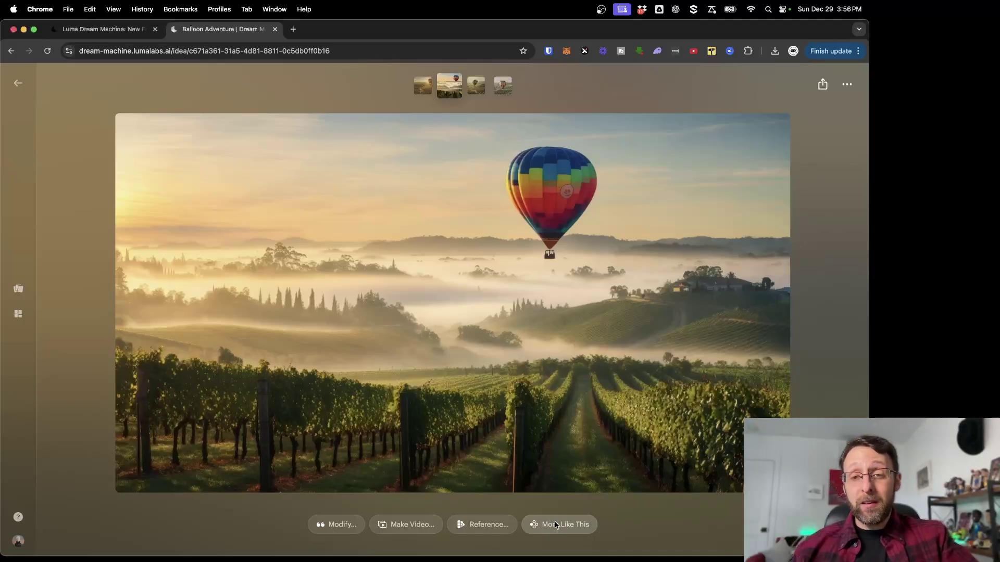
{"action": "key", "text": "super+bracketleft"}
{"action": "mouse_move", "coordinate": [766, 315]}
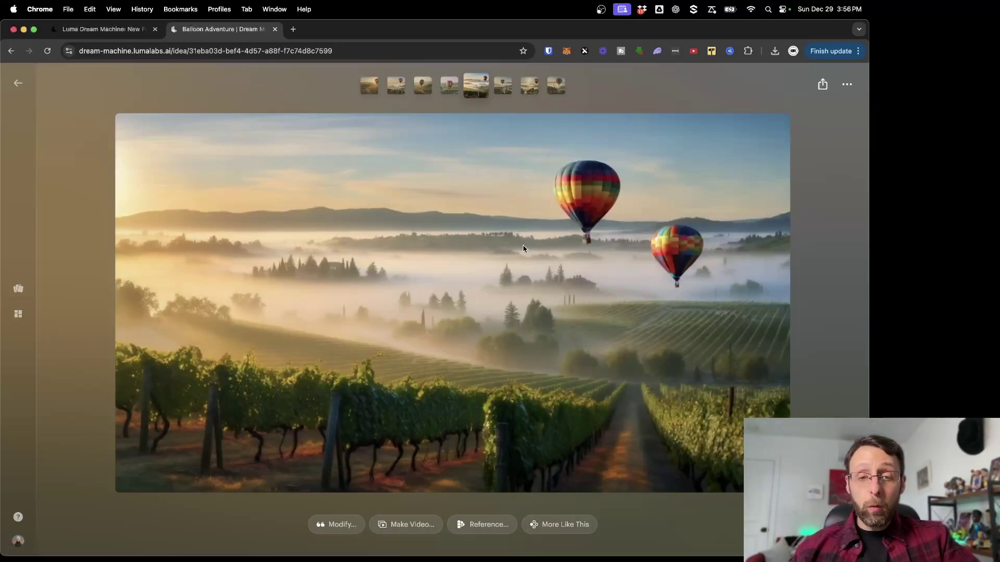
{"action": "key", "text": "Right"}
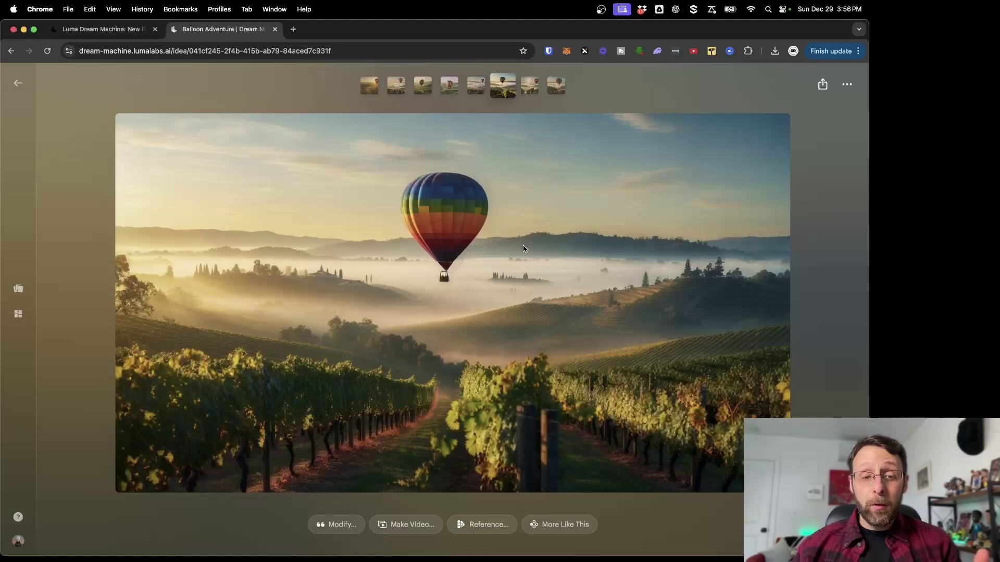
{"action": "key", "text": "Right"}
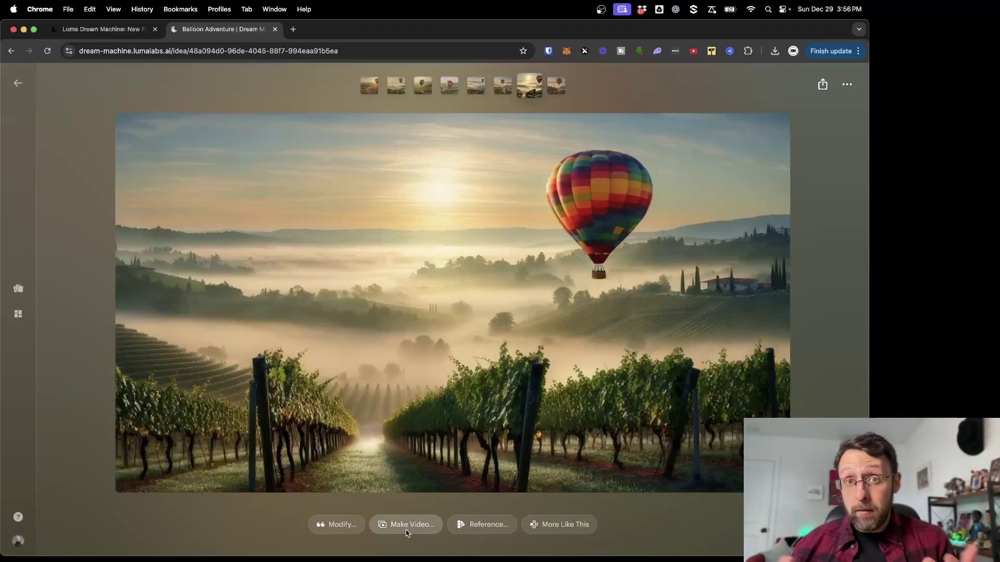
{"action": "left_click", "coordinate": [822, 228]}
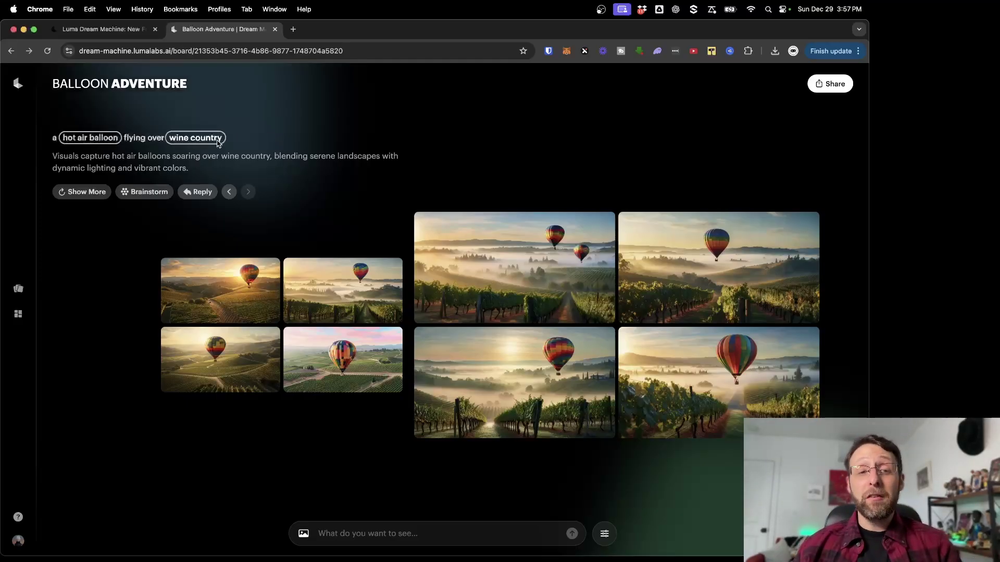
Step: Change the prompt to a drone over tropical rainforest, then browse the aerial vineyard images
{"action": "left_click", "coordinate": [98, 137]}
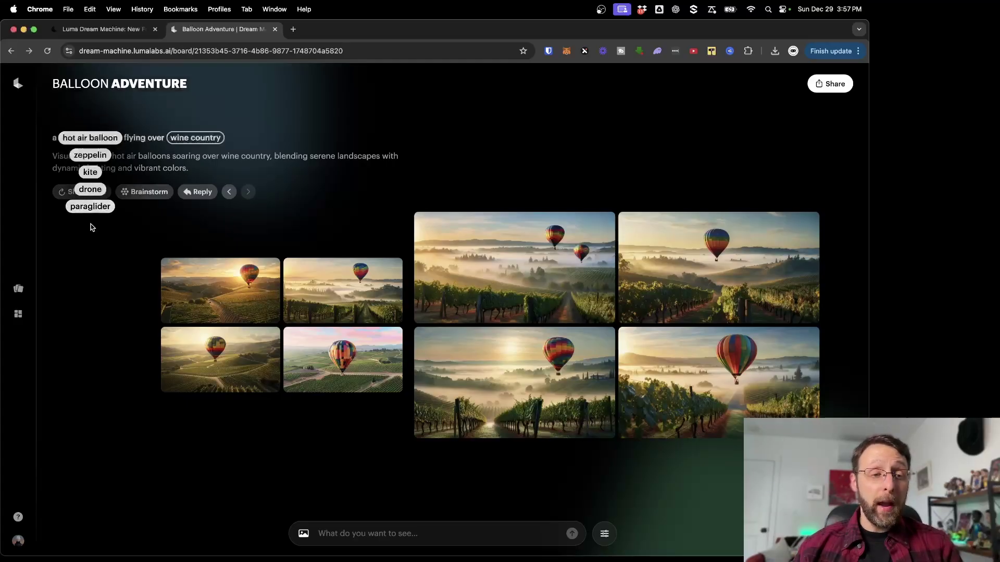
{"action": "left_click", "coordinate": [217, 123]}
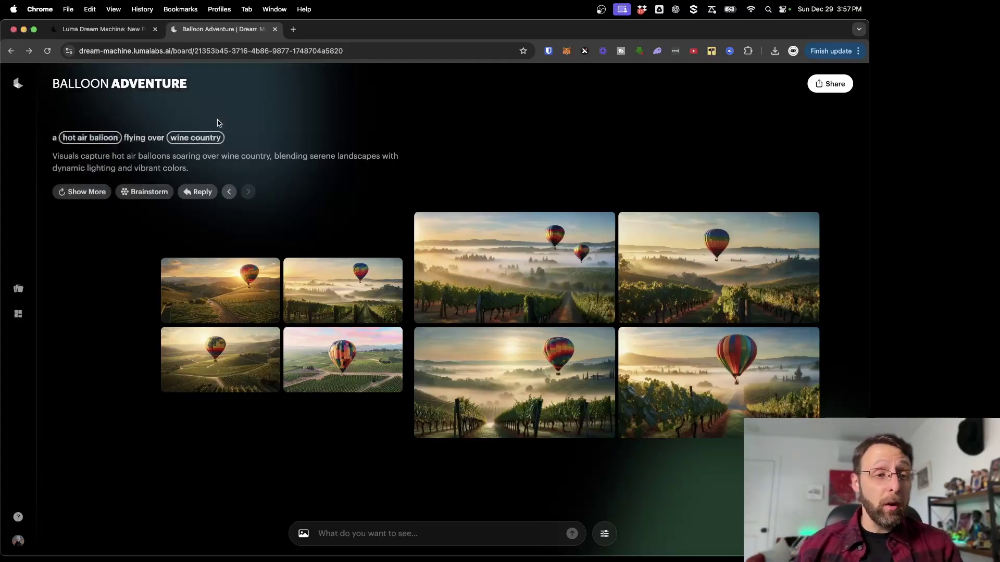
{"action": "left_click", "coordinate": [93, 144]}
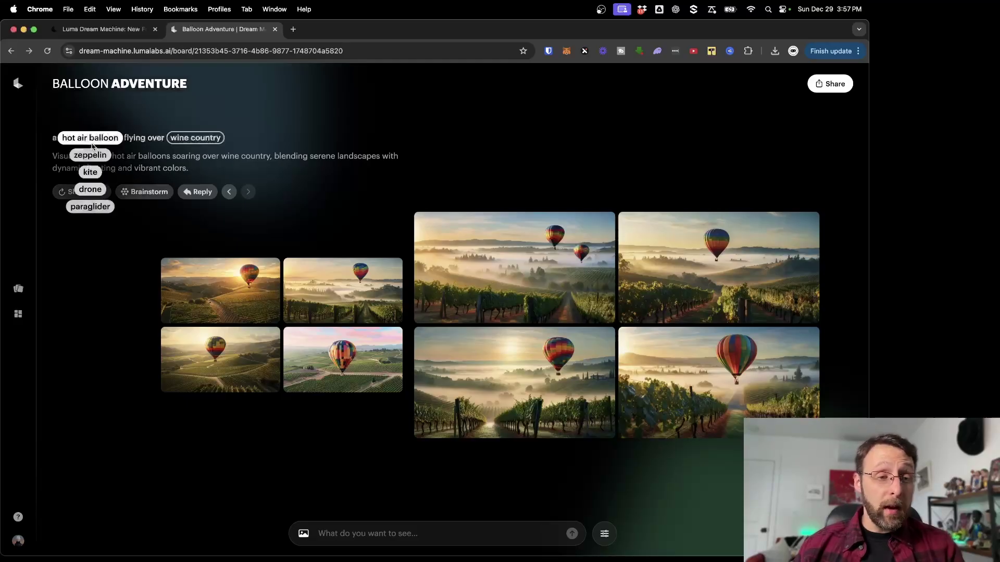
{"action": "left_click", "coordinate": [89, 187]}
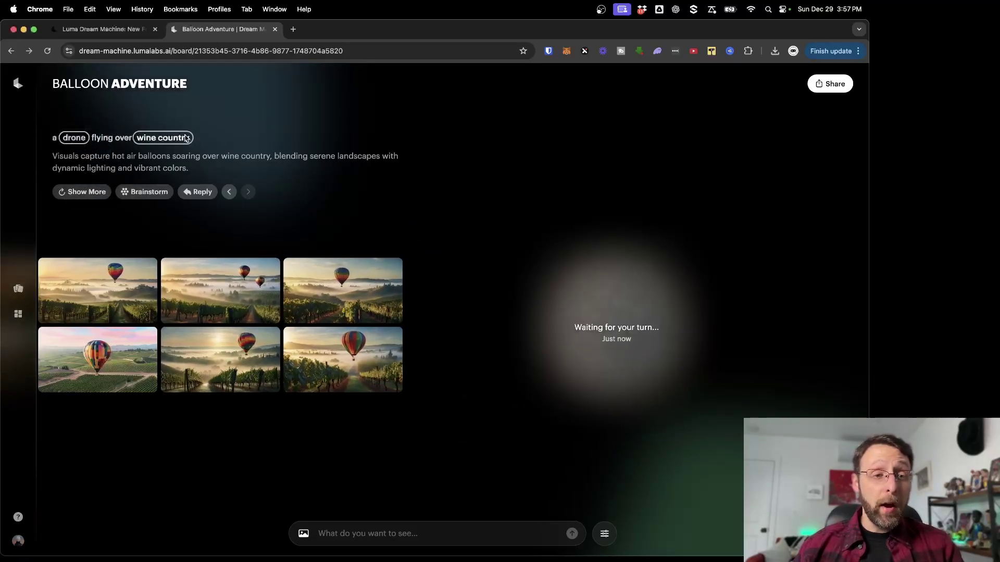
{"action": "left_click", "coordinate": [186, 138]}
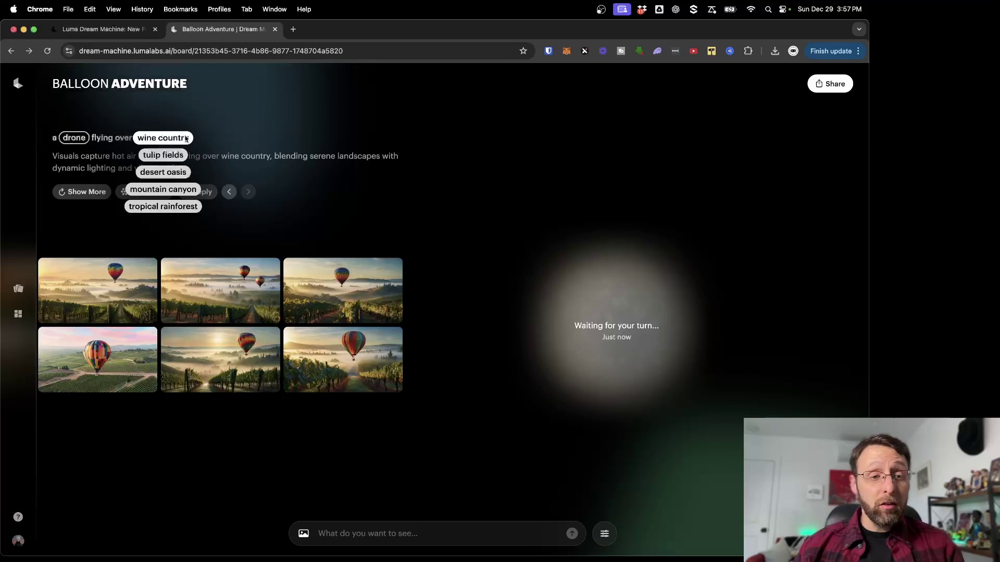
{"action": "left_click", "coordinate": [165, 208]}
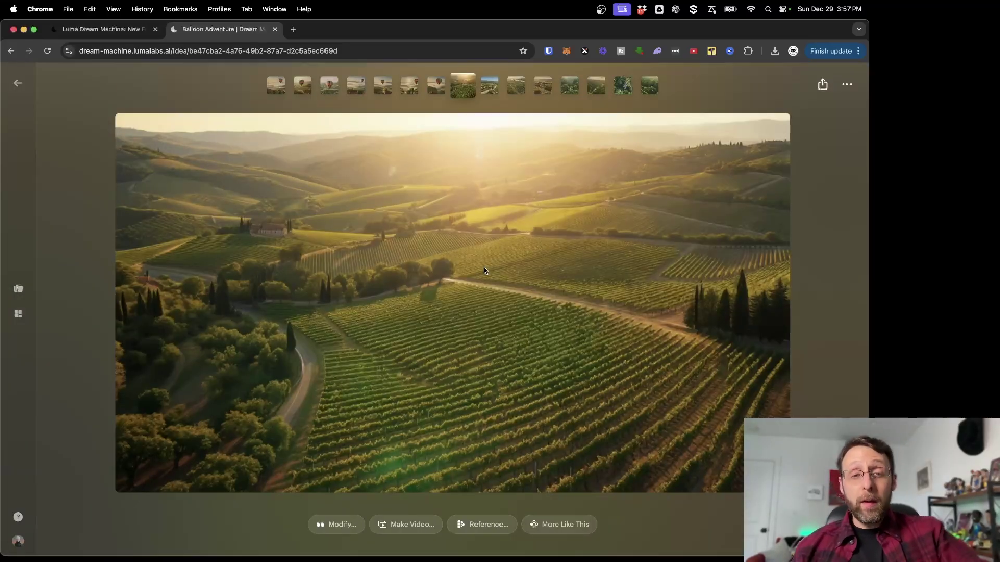
{"action": "key", "text": "Right"}
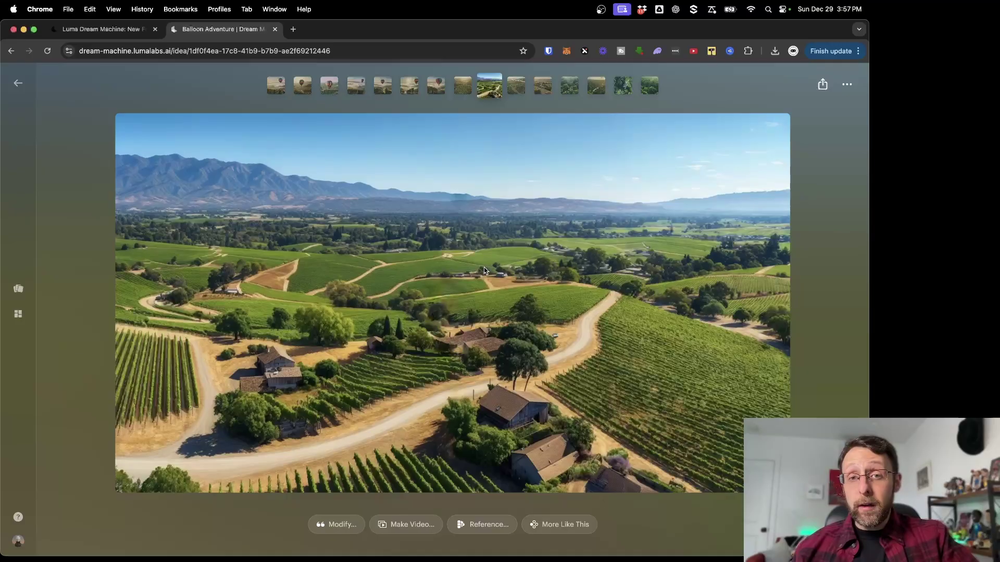
{"action": "key", "text": "Right"}
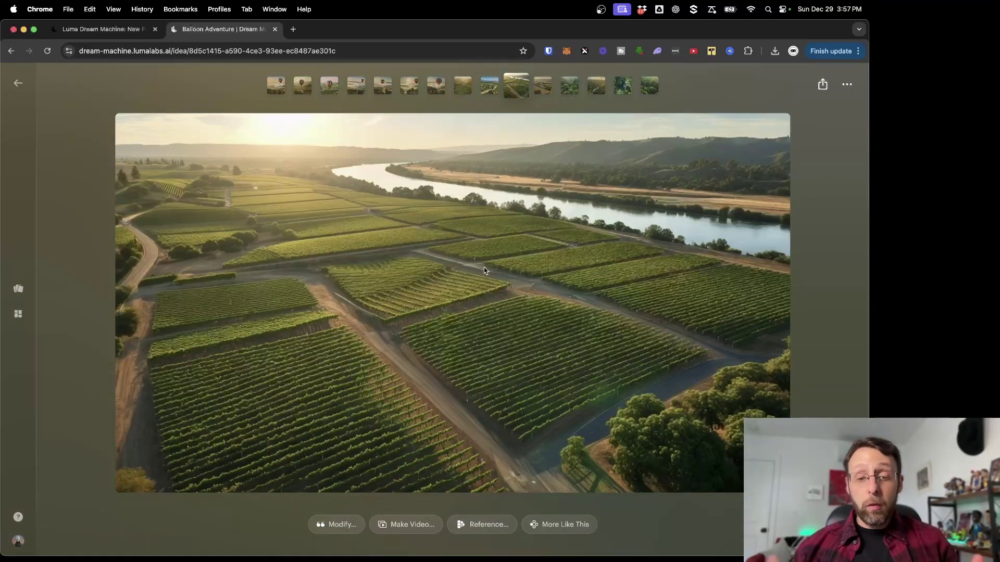
Step: Make a 'camera push in' video from the river vineyard image
{"action": "left_click", "coordinate": [404, 525]}
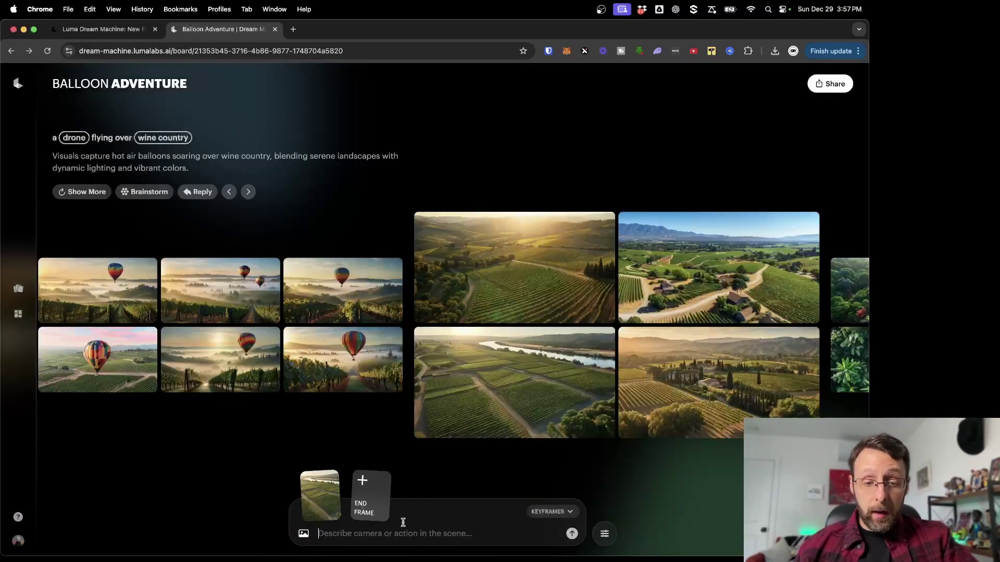
{"action": "type", "text": "camera push in"}
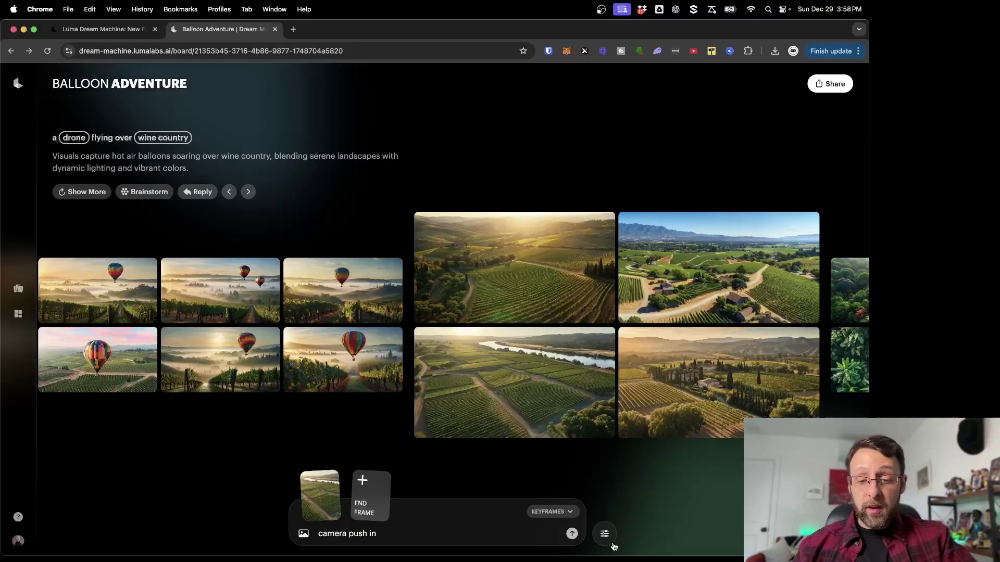
{"action": "left_click", "coordinate": [572, 534]}
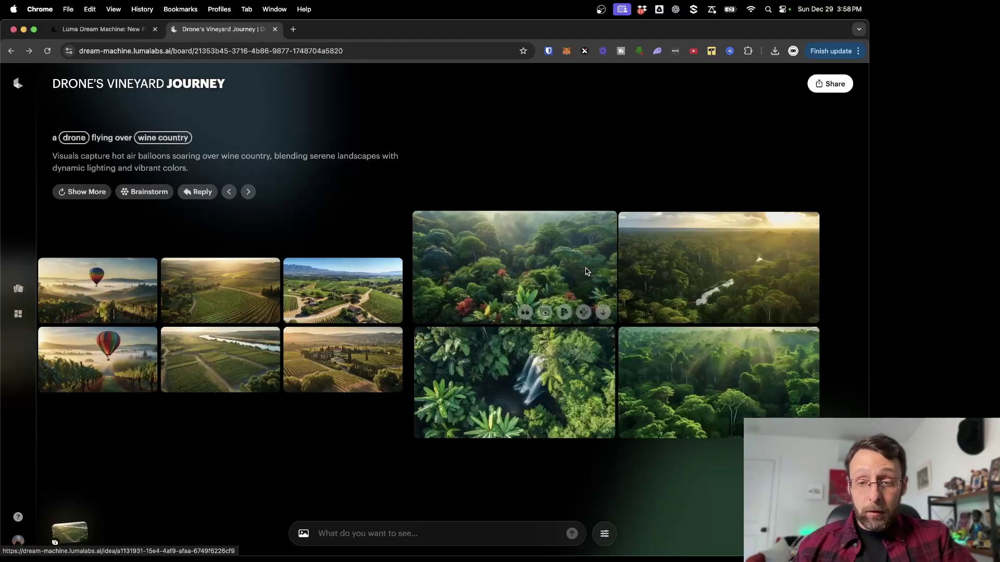
Step: Swap the drone subject back to hot air balloon to generate rainforest balloon images
{"action": "mouse_move", "coordinate": [486, 276]}
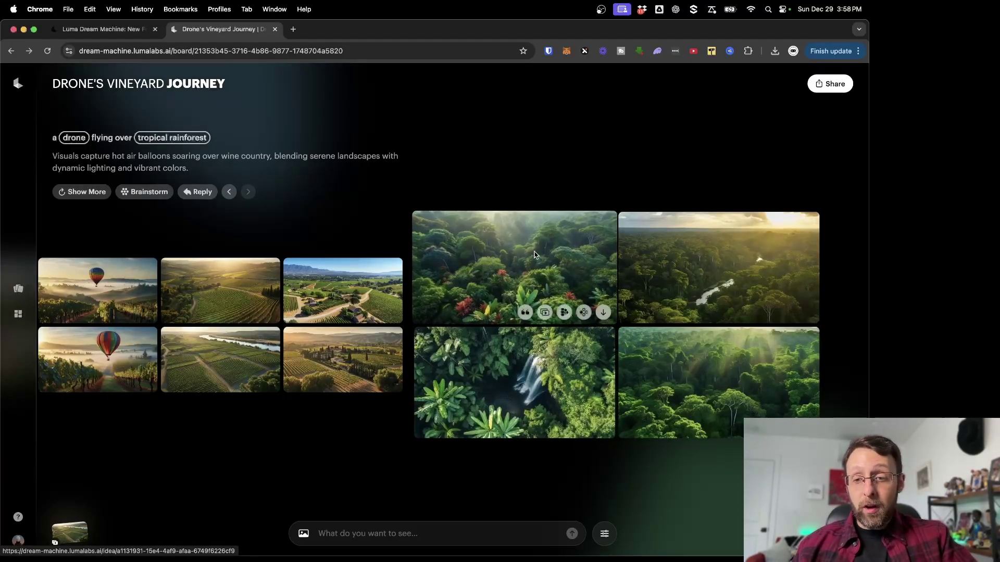
{"action": "left_click", "coordinate": [74, 138]}
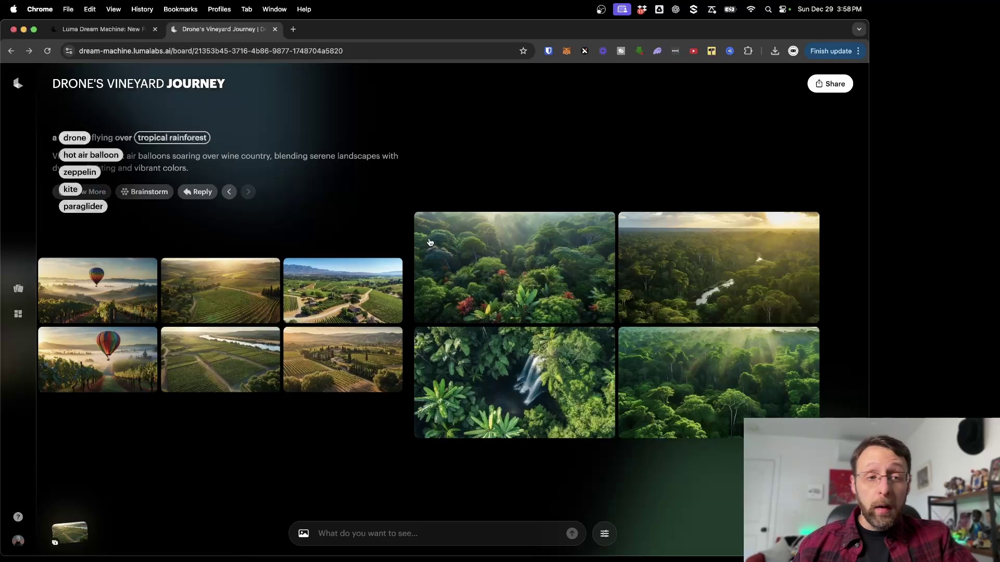
{"action": "left_click", "coordinate": [91, 156]}
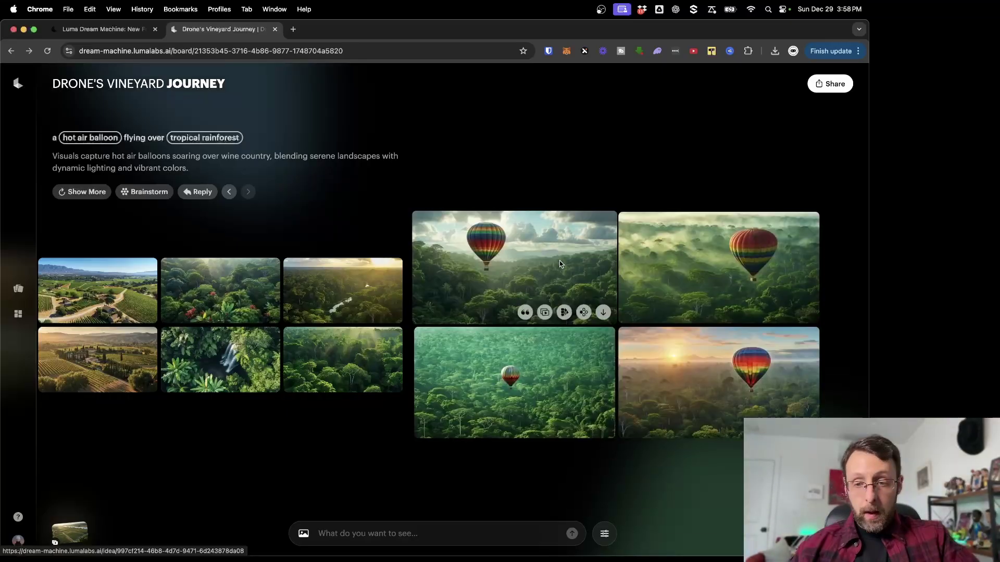
Step: Browse the balloon-over-rainforest images, then return to the Drone's Vineyard Journey board
{"action": "left_click", "coordinate": [532, 234]}
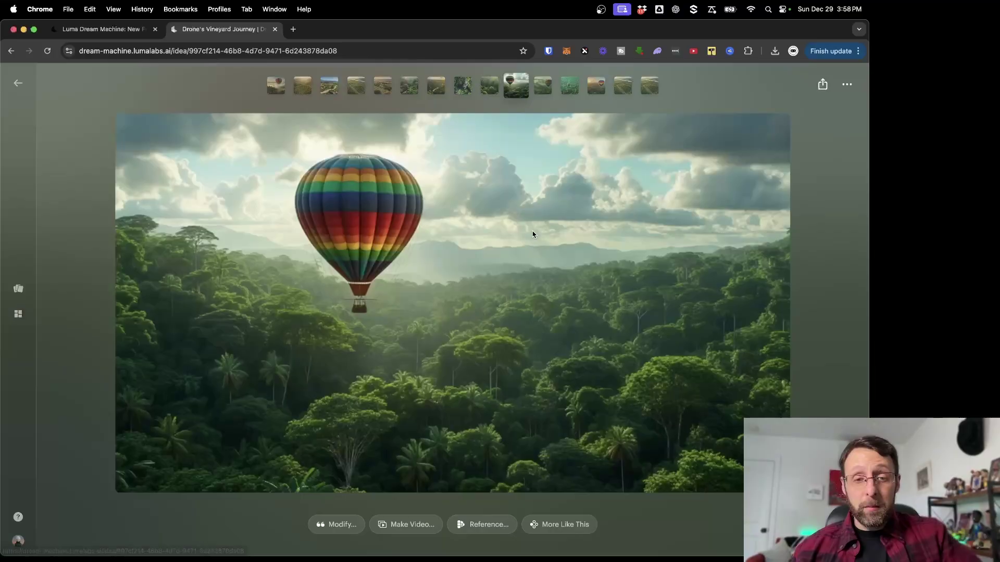
{"action": "key", "text": "Right"}
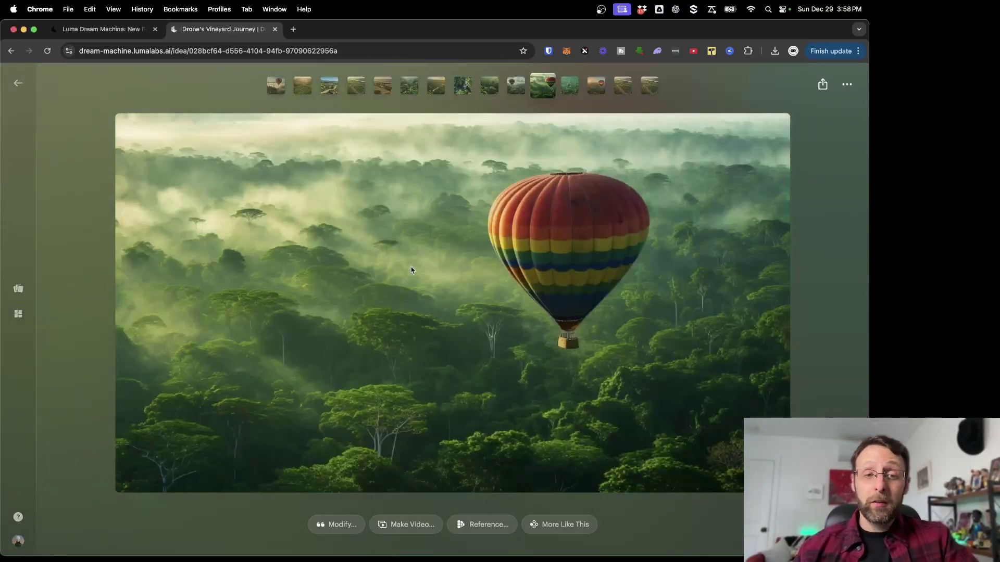
{"action": "key", "text": "Right"}
{"action": "key", "text": "Right"}
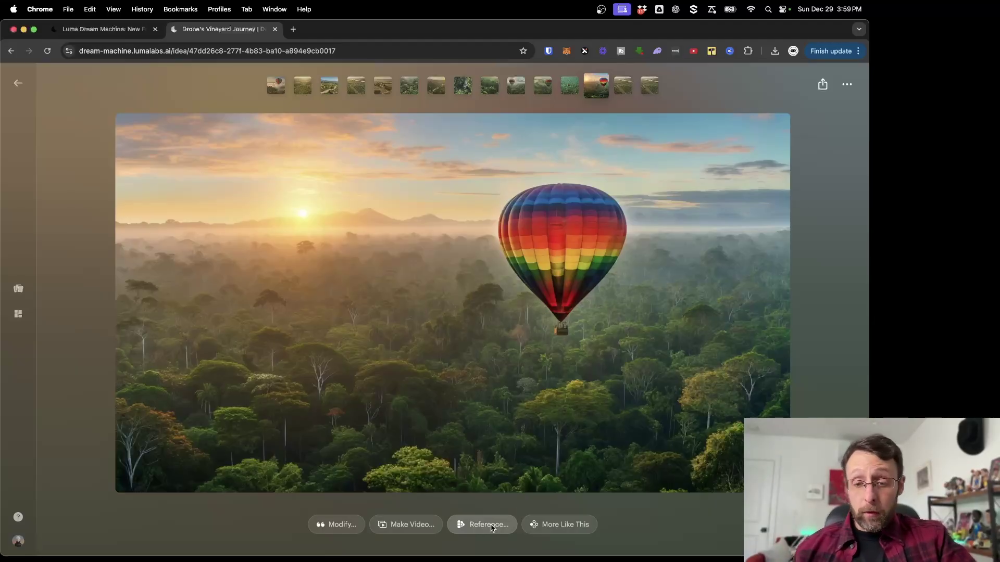
{"action": "left_click", "coordinate": [580, 524]}
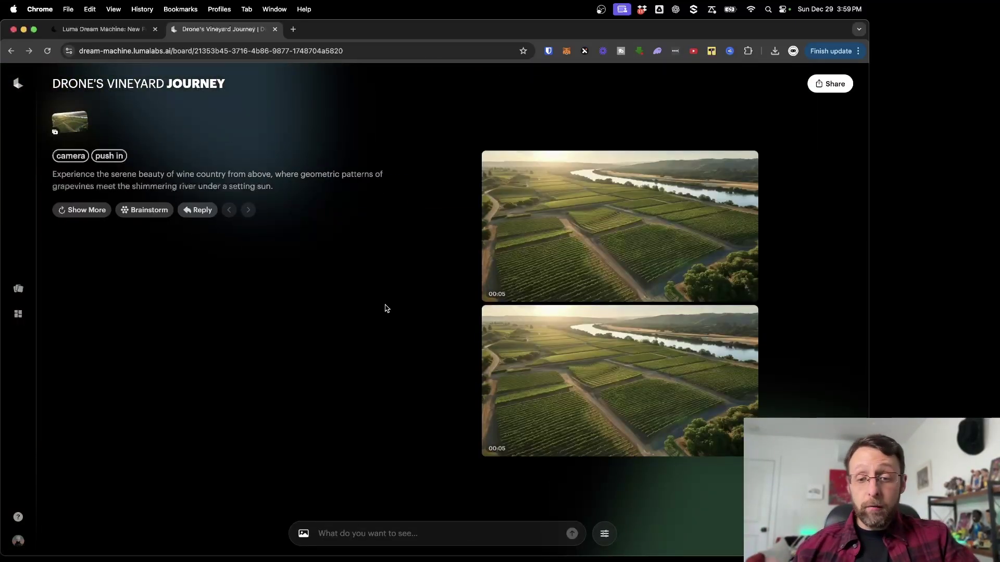
{"action": "left_click", "coordinate": [588, 222]}
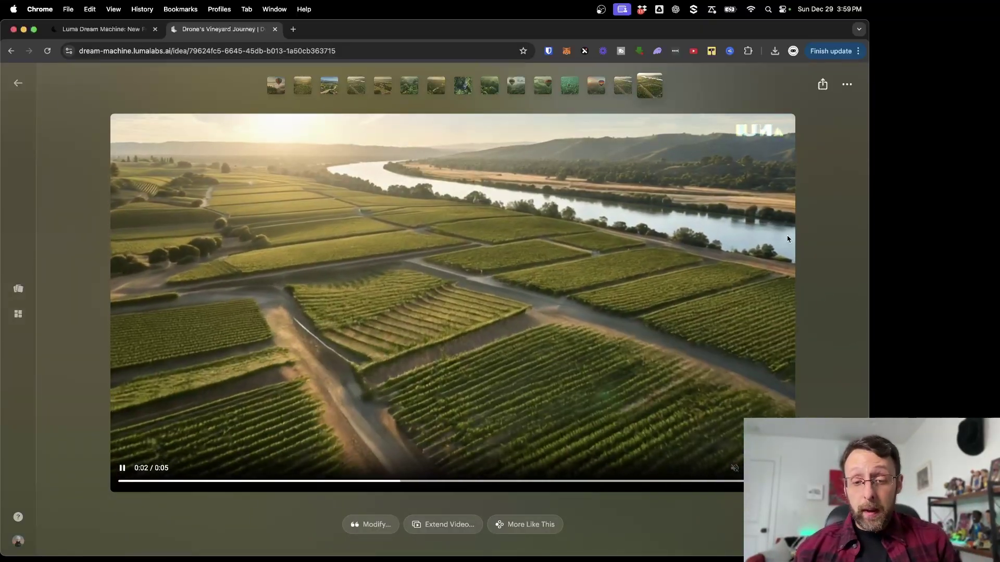
{"action": "left_click", "coordinate": [848, 83]}
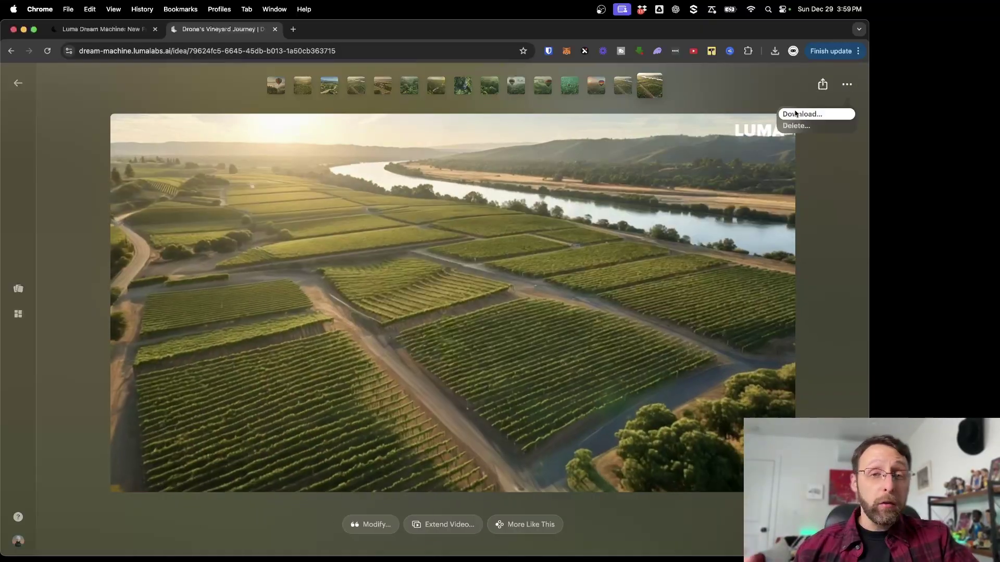
{"action": "left_click", "coordinate": [837, 261]}
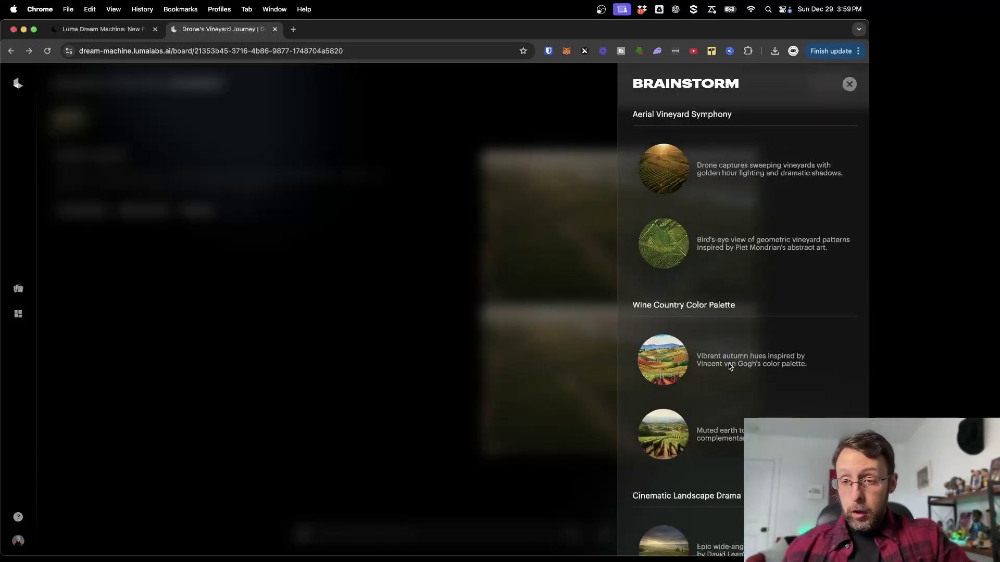
Step: Submit the 'Epic wide-angle push-in' Brainstorm prompt in David Lean's style for the vineyard
{"action": "scroll", "coordinate": [729, 363], "scroll_direction": "down", "scroll_amount": 3}
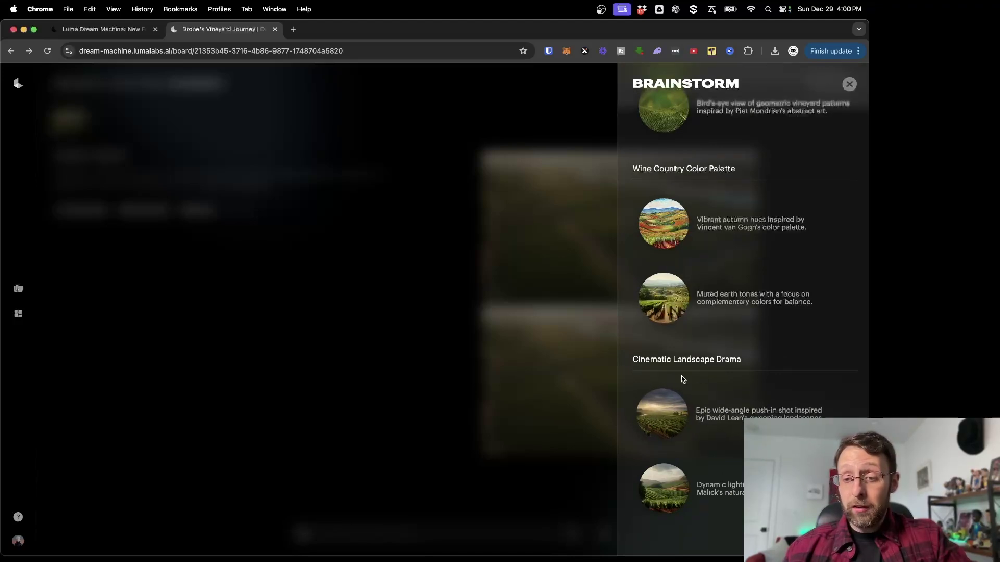
{"action": "scroll", "coordinate": [709, 372], "scroll_direction": "up", "scroll_amount": 3}
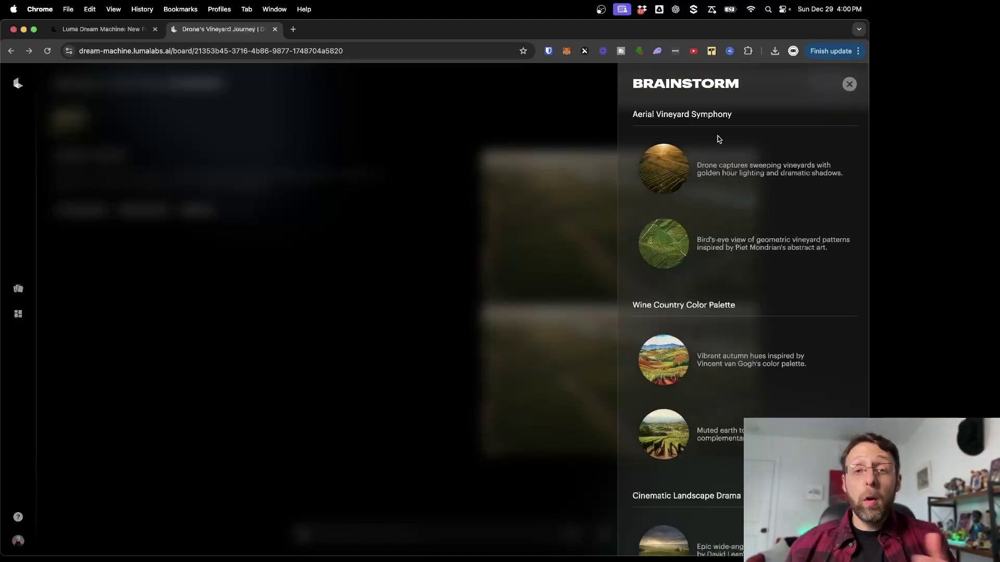
{"action": "scroll", "coordinate": [771, 219], "scroll_direction": "down", "scroll_amount": 3}
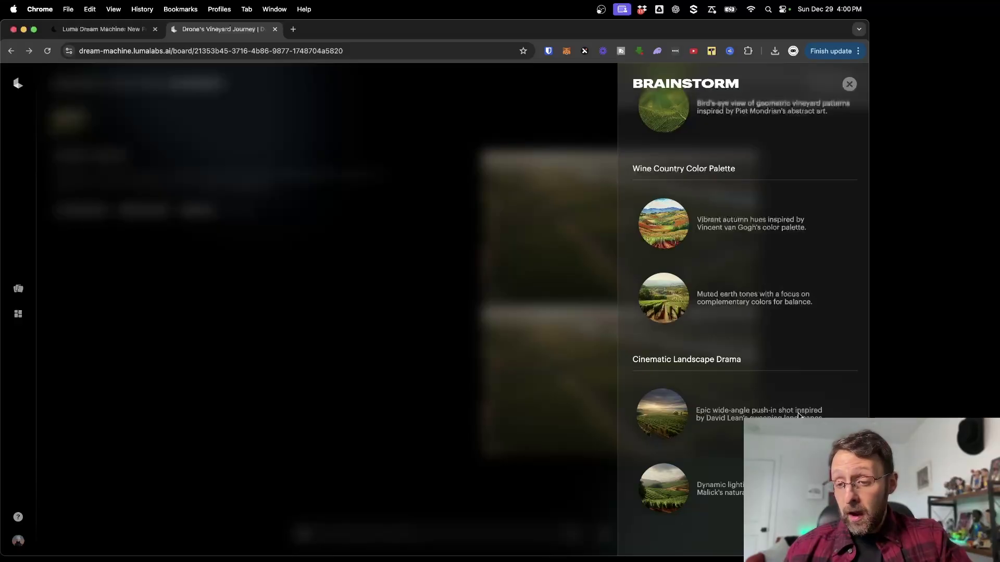
{"action": "left_click", "coordinate": [669, 418]}
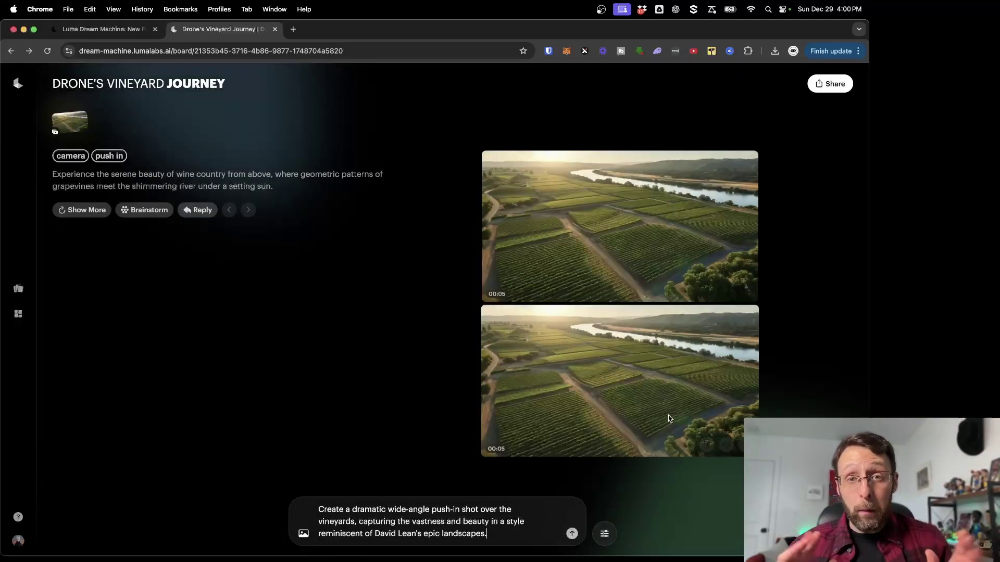
{"action": "key", "text": "Return"}
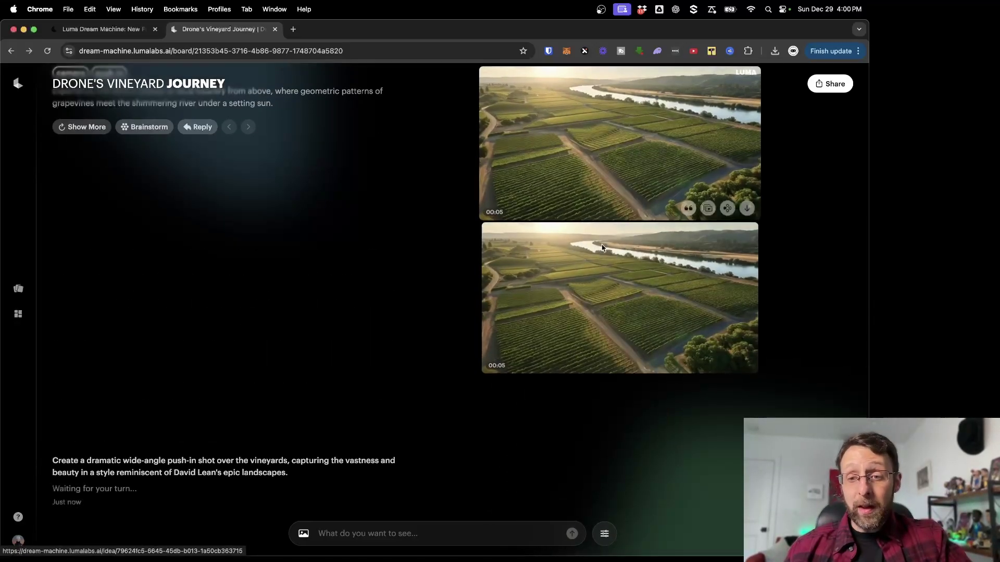
{"action": "scroll", "coordinate": [603, 248], "scroll_direction": "up", "scroll_amount": 2}
{"action": "scroll", "coordinate": [603, 248], "scroll_direction": "up", "scroll_amount": 5}
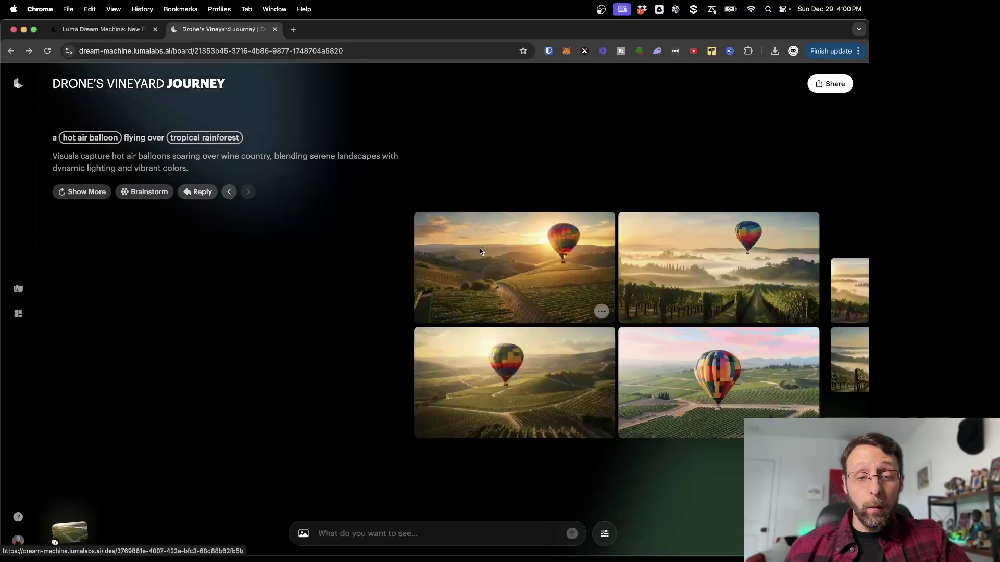
Step: Open a generated vineyard image, view its share options, then go back to the Epic Vineyard Vista board
{"action": "left_click", "coordinate": [480, 251]}
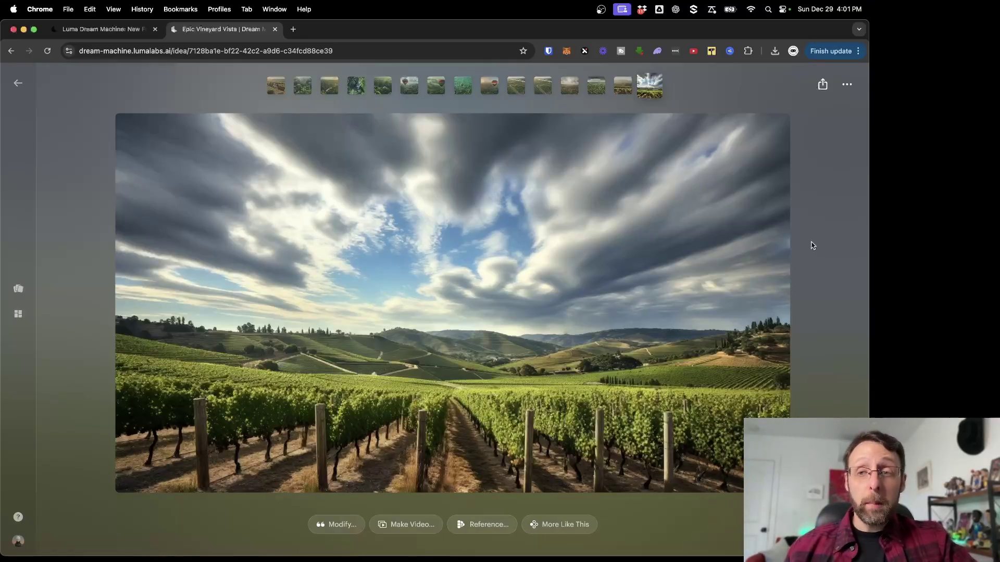
{"action": "left_click", "coordinate": [822, 85]}
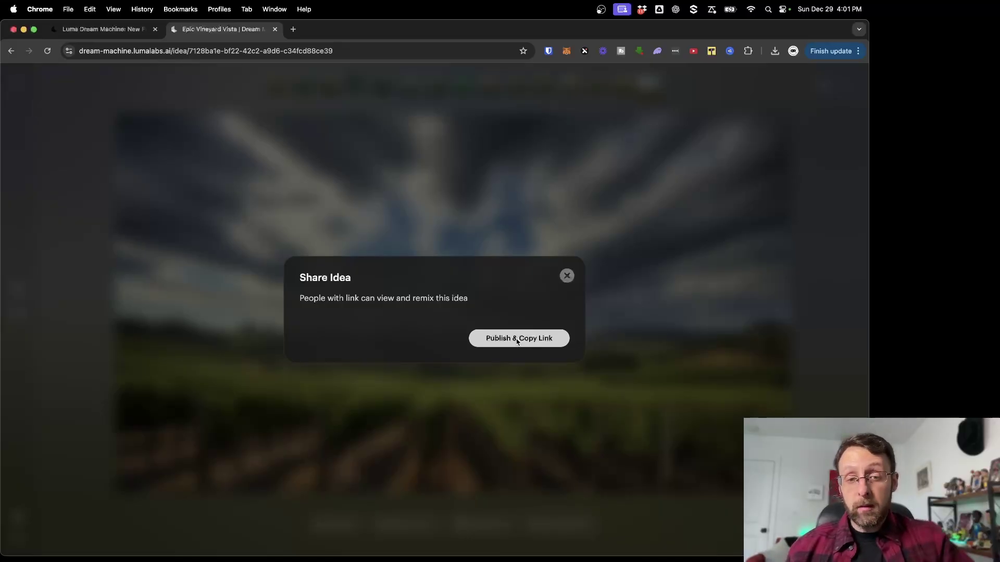
{"action": "key", "text": "super+bracketleft"}
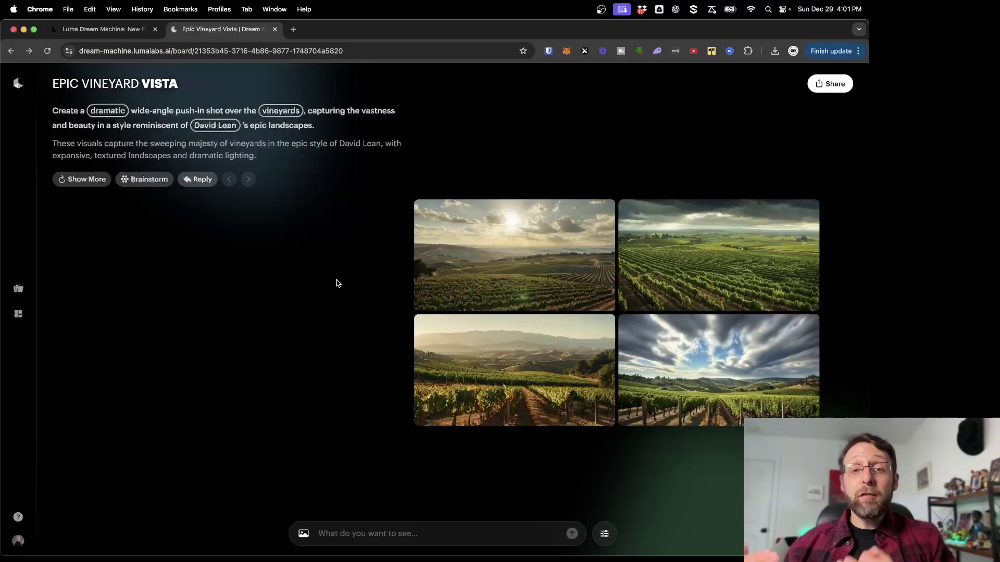
Step: Reply to the Epic Vineyard Vista images to add a hot air balloon, then browse the results
{"action": "left_click", "coordinate": [198, 179]}
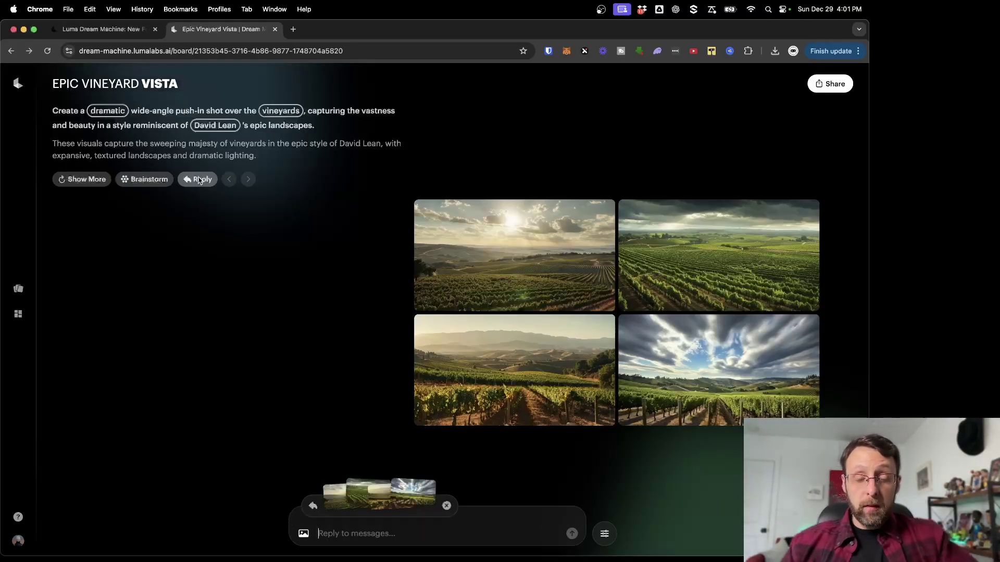
{"action": "type", "text": "add "}
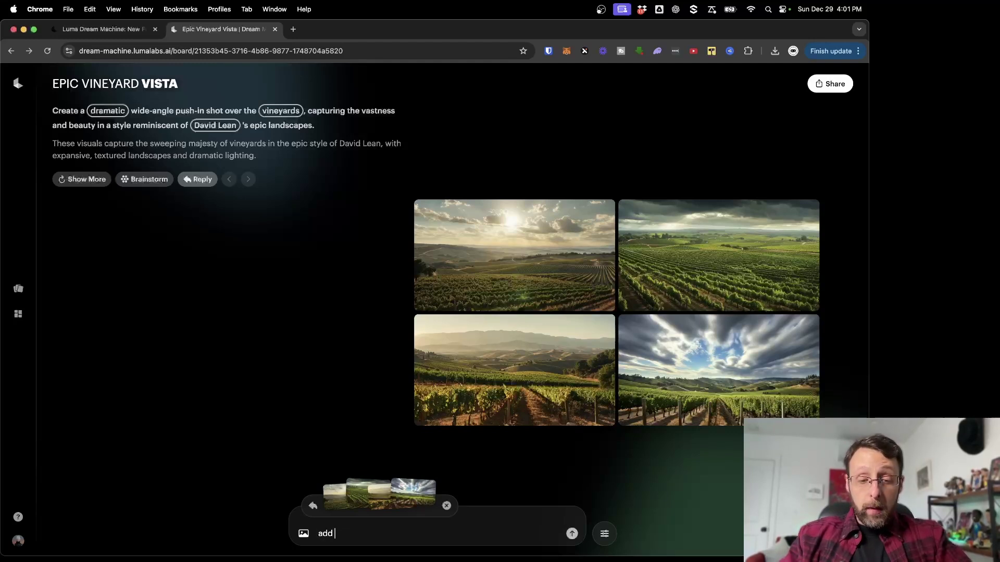
{"action": "type", "text": "in a hot a"}
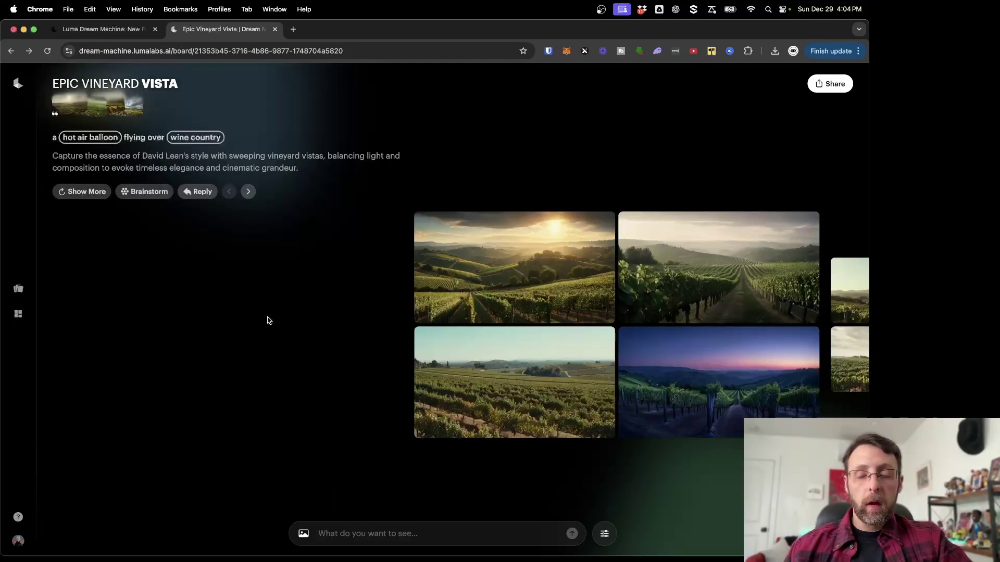
{"action": "left_click", "coordinate": [474, 262]}
{"action": "key", "text": "Right"}
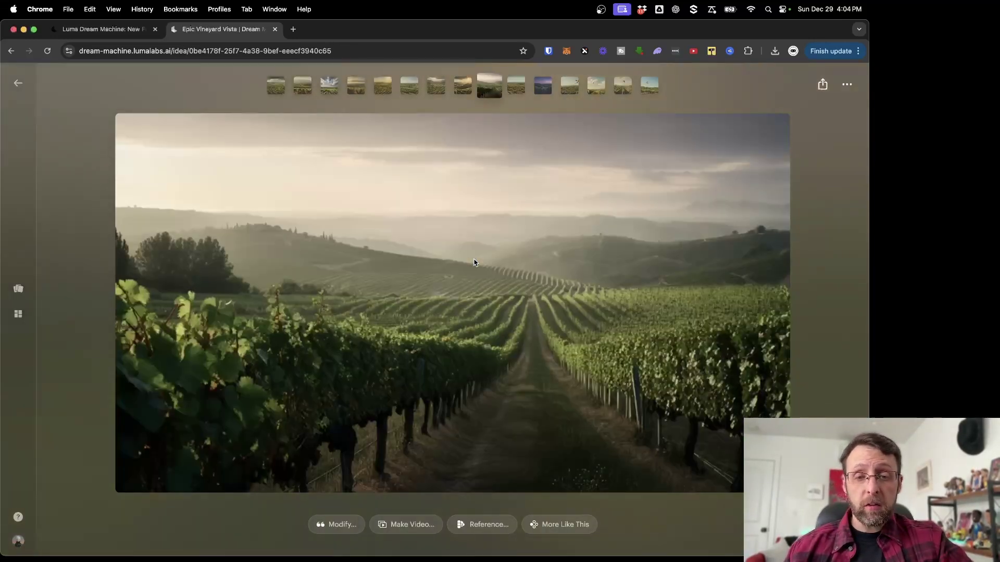
{"action": "key", "text": "Right"}
{"action": "key", "text": "Escape"}
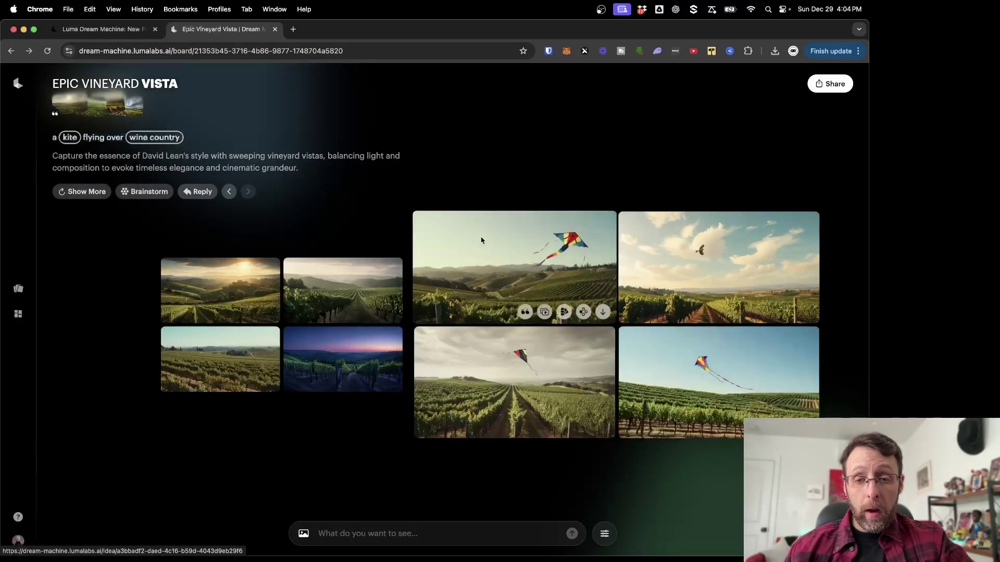
Step: Review the kite-over-vineyard shots and regenerate with hot air balloon instead of kite
{"action": "left_click", "coordinate": [480, 238]}
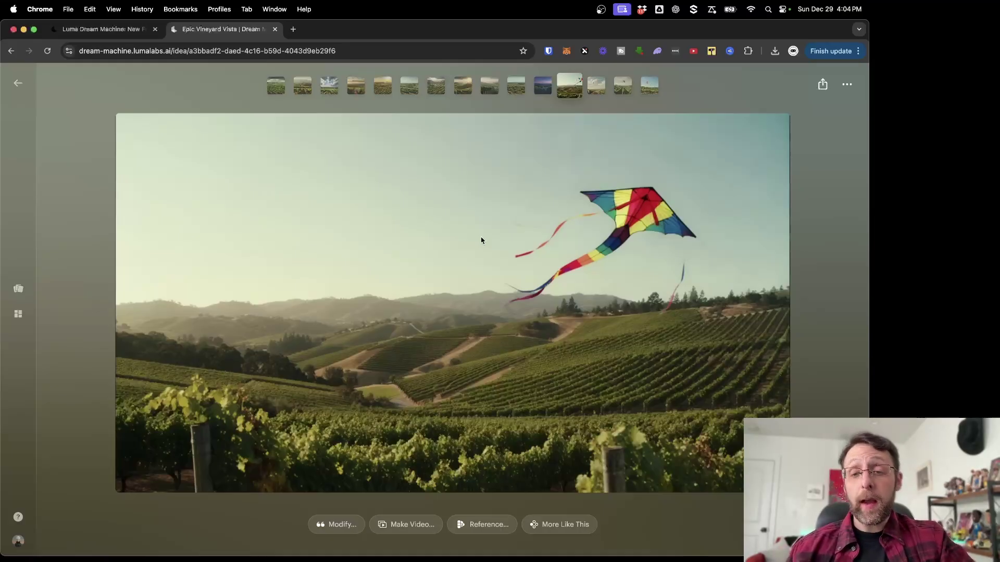
{"action": "key", "text": "Right"}
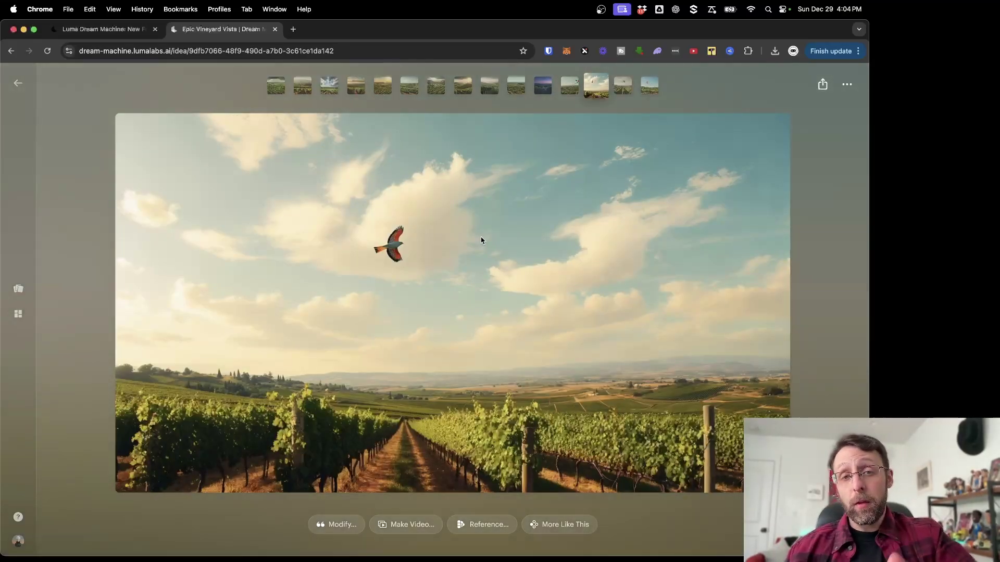
{"action": "key", "text": "Right"}
{"action": "key", "text": "Right"}
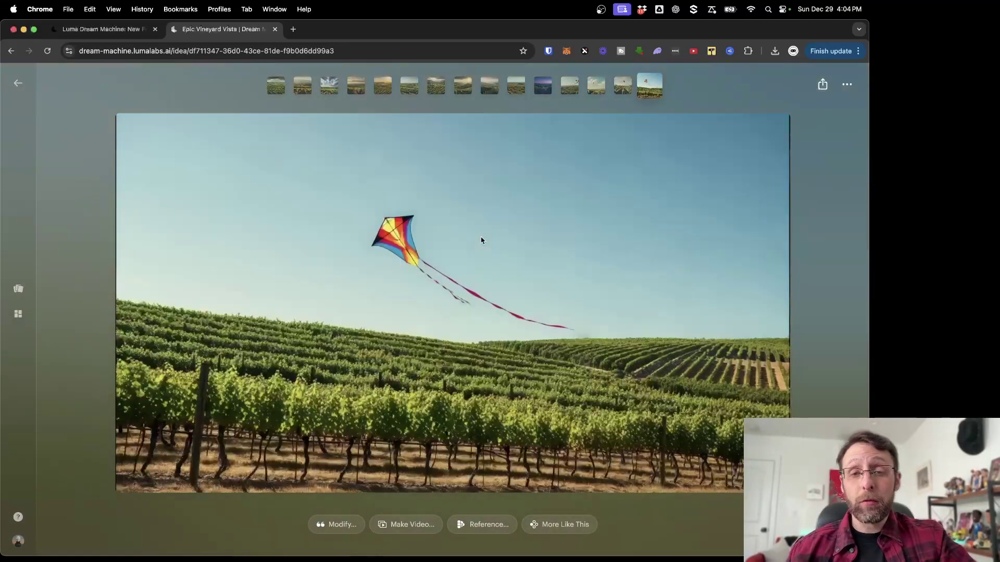
{"action": "left_click", "coordinate": [830, 237]}
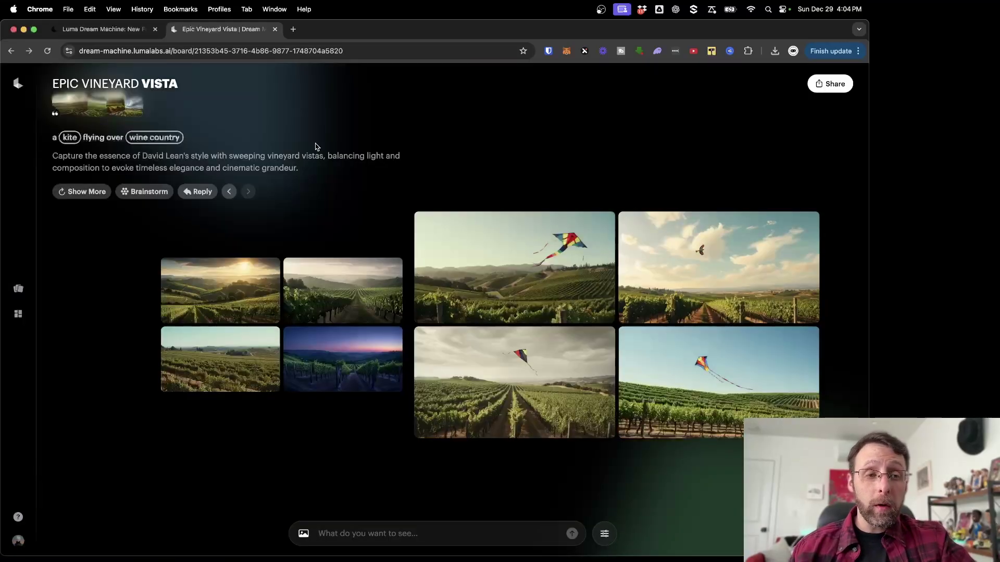
{"action": "left_click", "coordinate": [76, 138]}
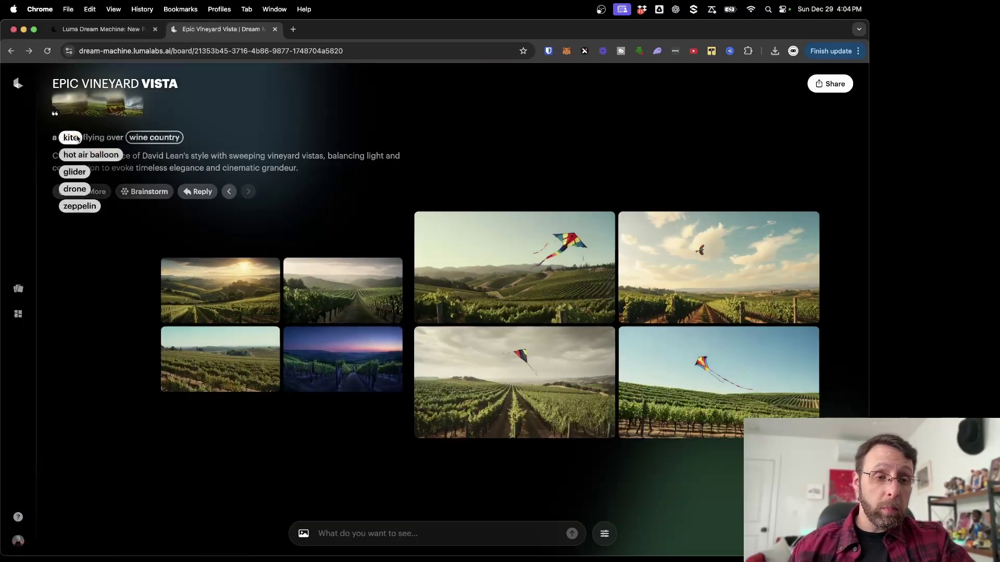
{"action": "left_click", "coordinate": [89, 154]}
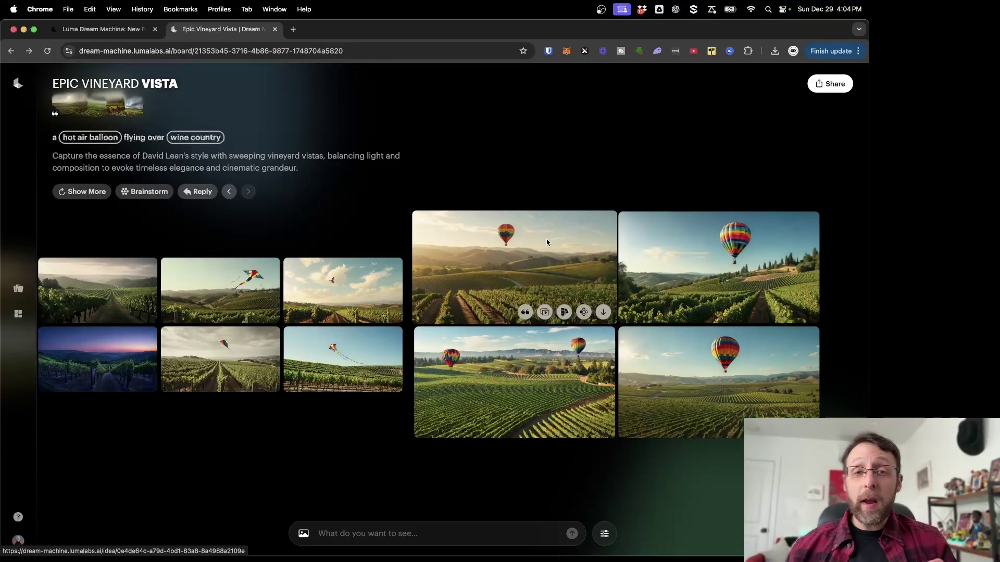
Step: Make a 'fast camera' Pull Out video from a balloon vineyard image, then return to Boards
{"action": "left_click", "coordinate": [546, 242]}
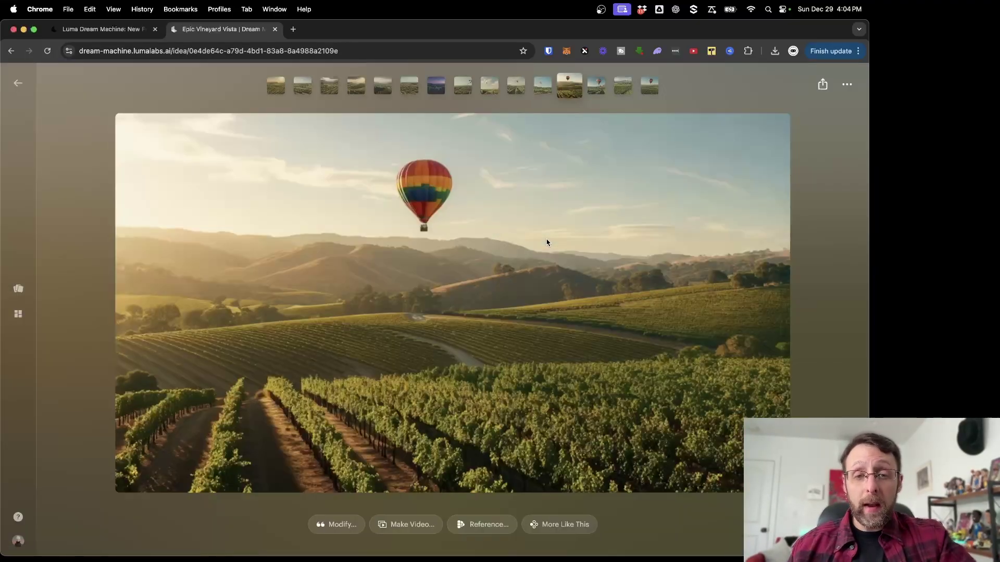
{"action": "key", "text": "Right"}
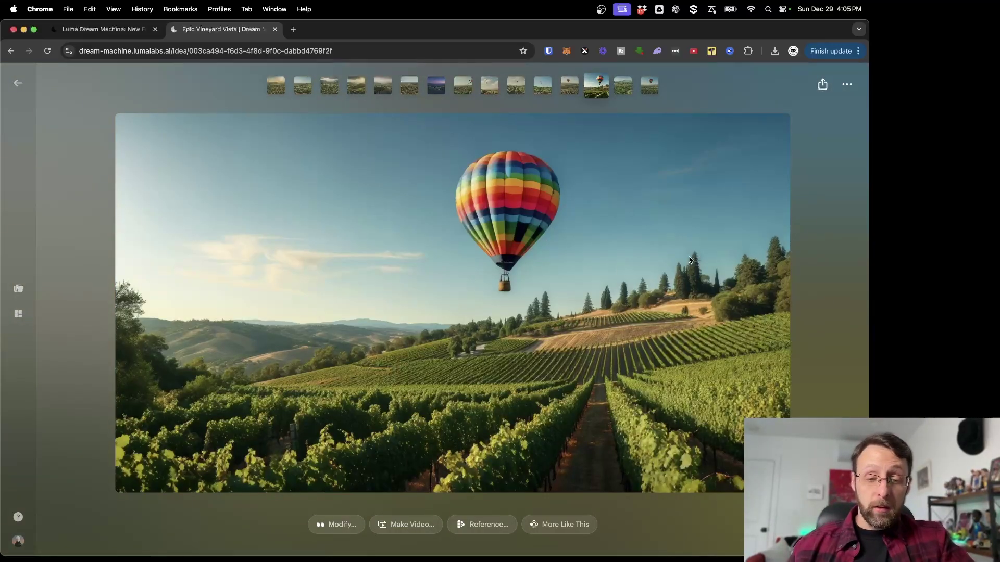
{"action": "left_click", "coordinate": [411, 524]}
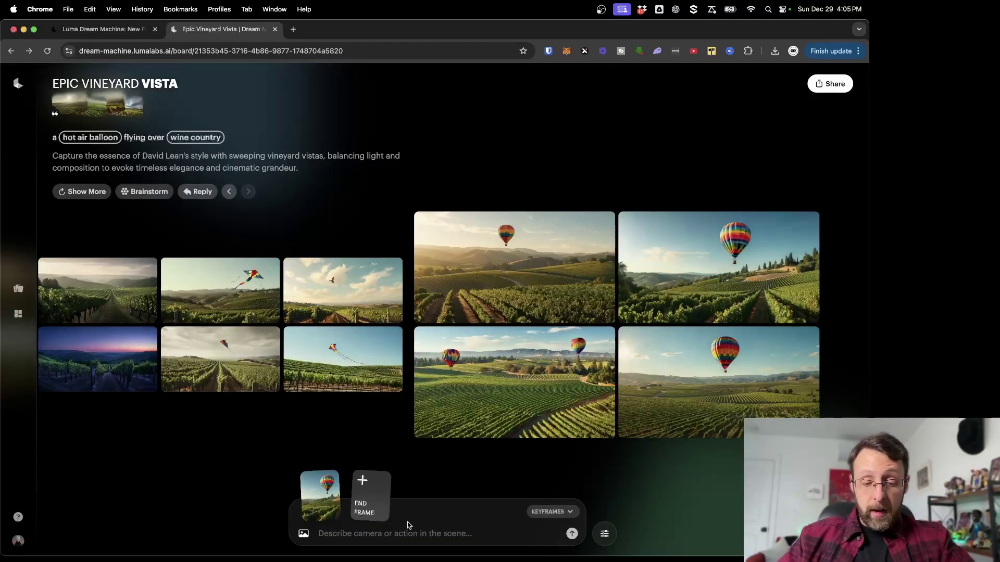
{"action": "type", "text": "fast camera"}
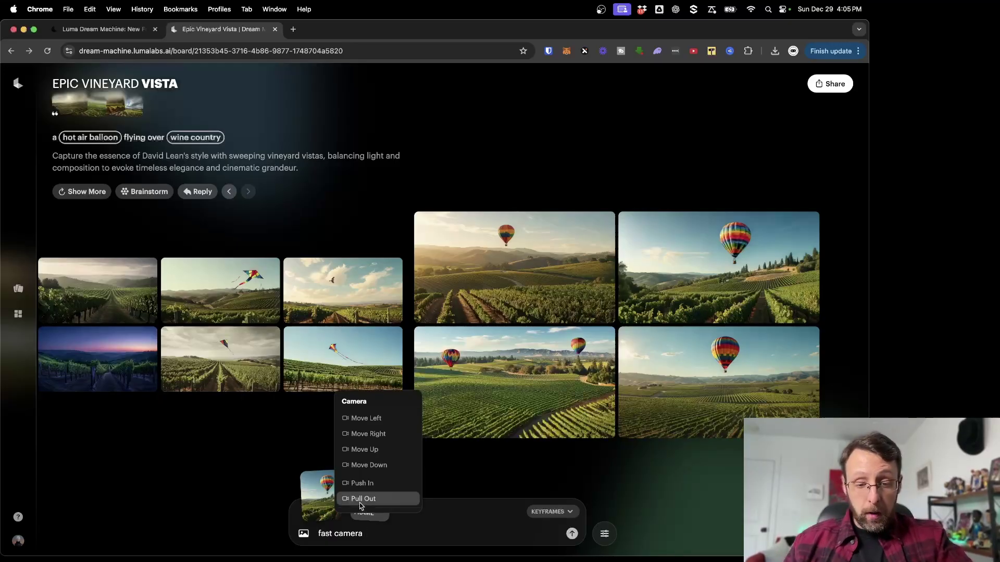
{"action": "left_click", "coordinate": [365, 496]}
{"action": "key", "text": "Return"}
{"action": "left_click", "coordinate": [624, 293]}
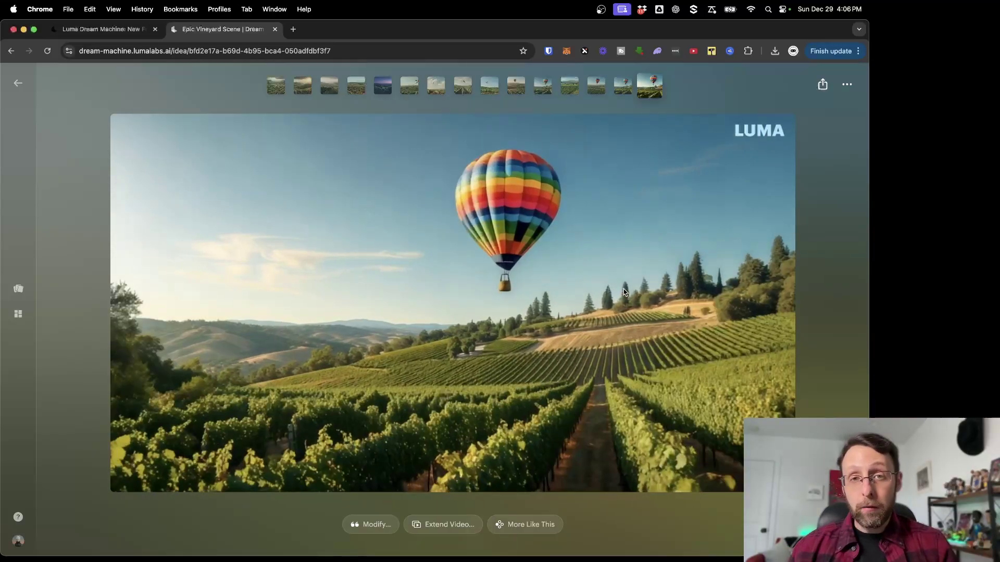
{"action": "key", "text": "Escape"}
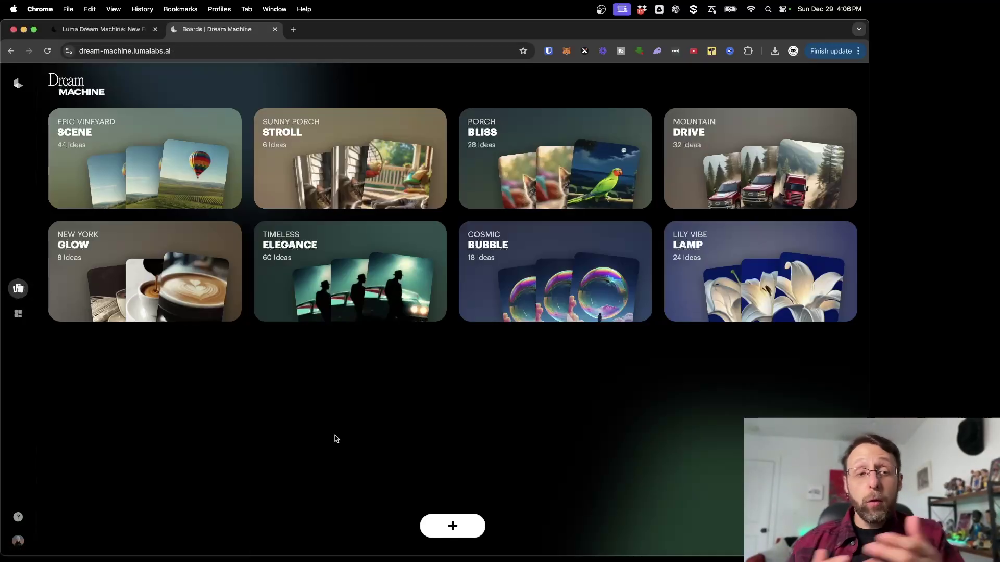
Step: Start a new board from the pasted Cleopatra-at-the-pyramids prompt and make a video from its image
{"action": "left_click", "coordinate": [460, 524]}
{"action": "type", "text": "cleopatra standing in front of the pyramids in egypt"}
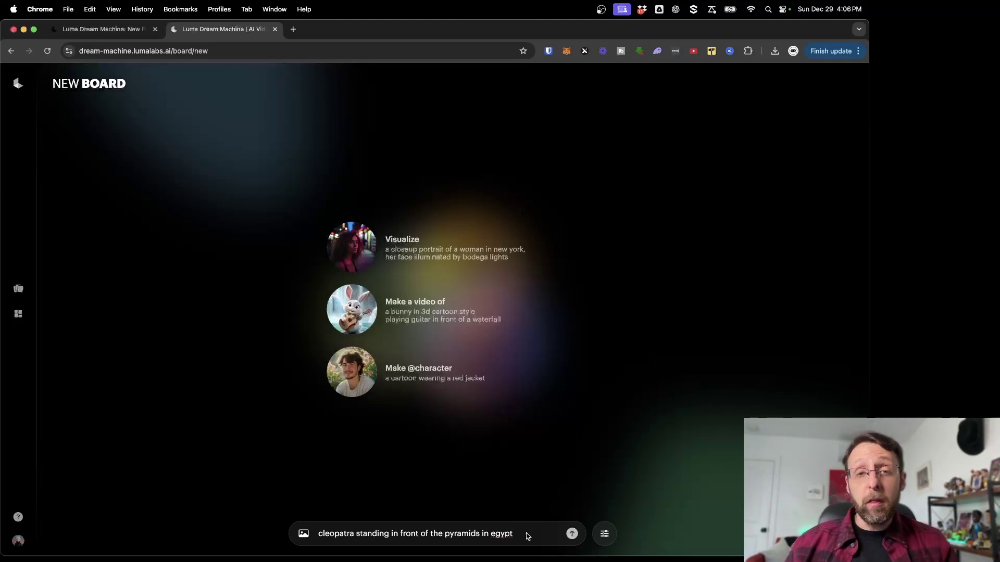
{"action": "key", "text": "Return"}
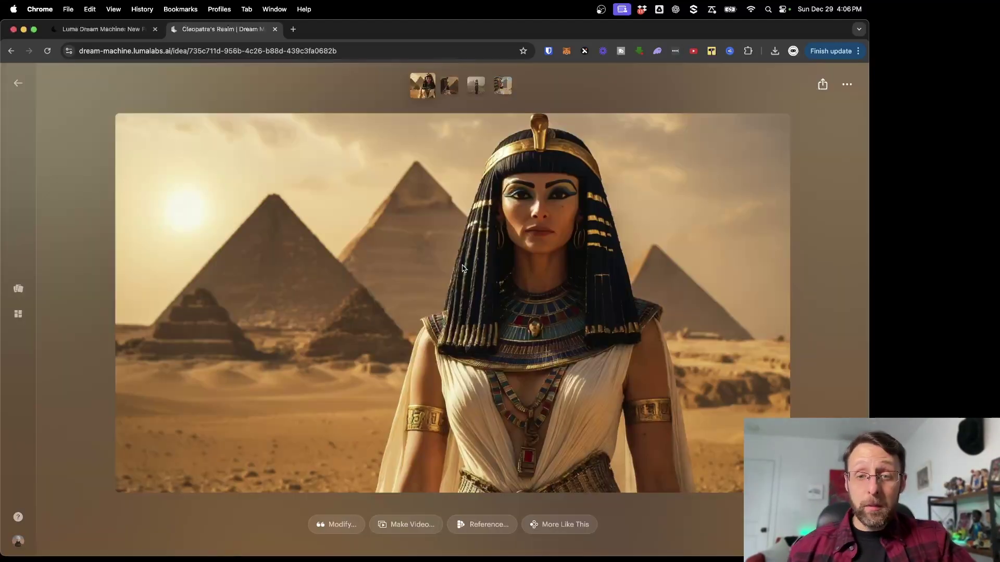
{"action": "left_click", "coordinate": [407, 524]}
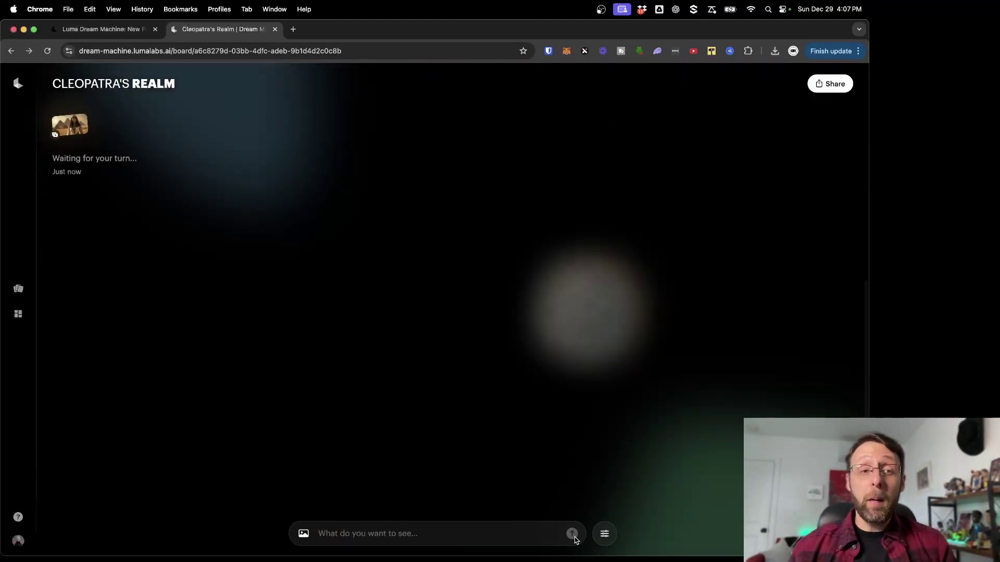